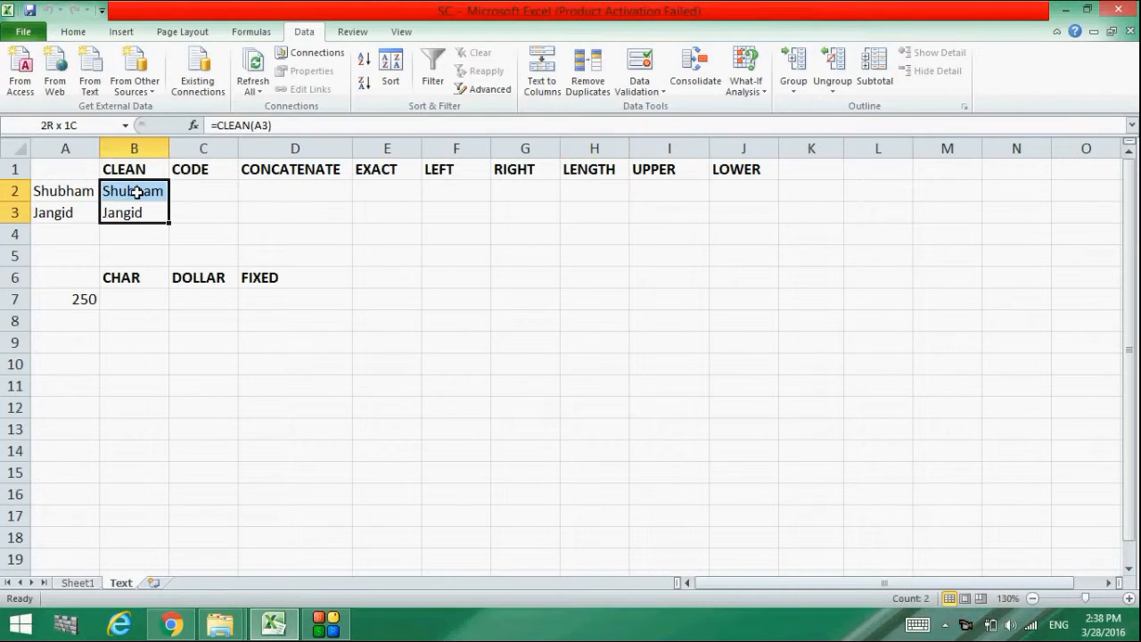
Delete the CLEAN results in B2:B3, then browse the Formulas Text function list
key("Delete")
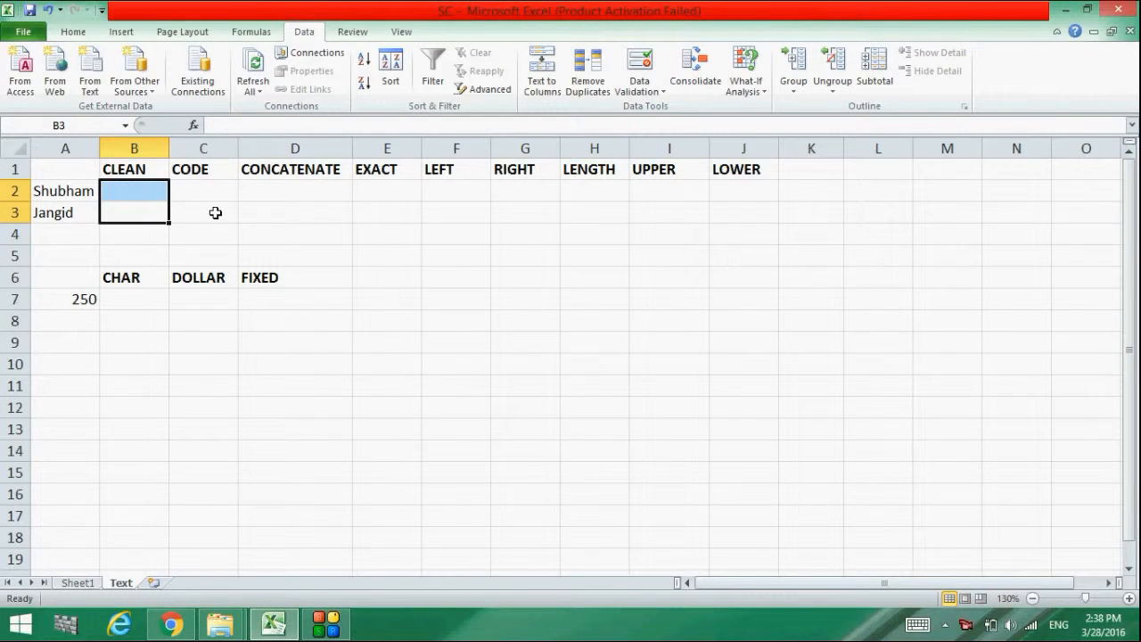
left_click(251, 32)
left_click(234, 85)
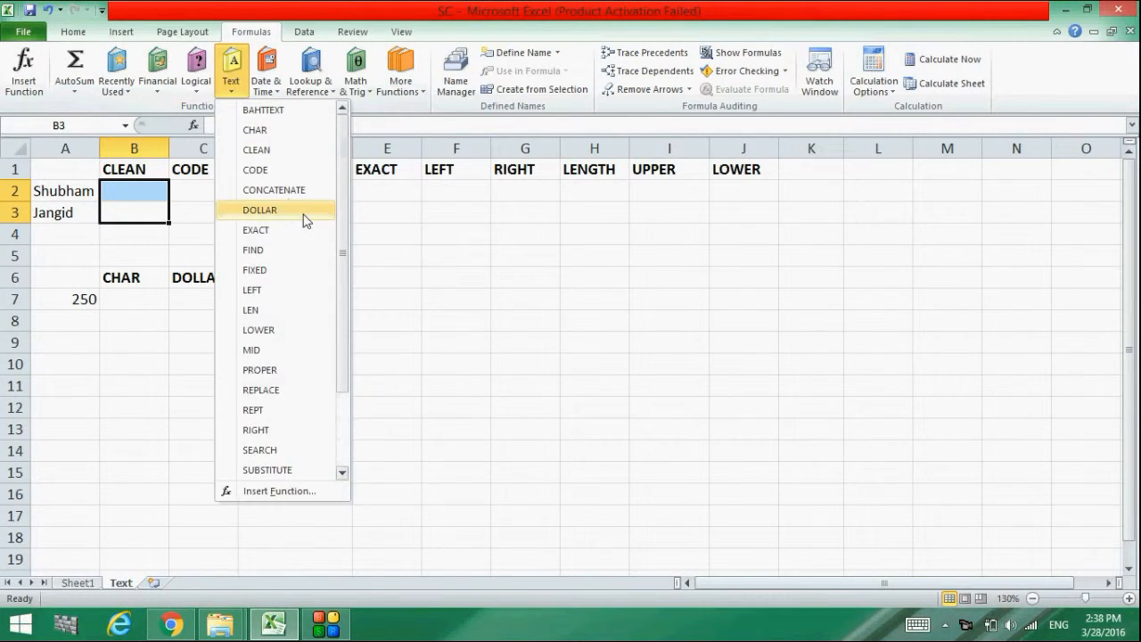
left_click(354, 218)
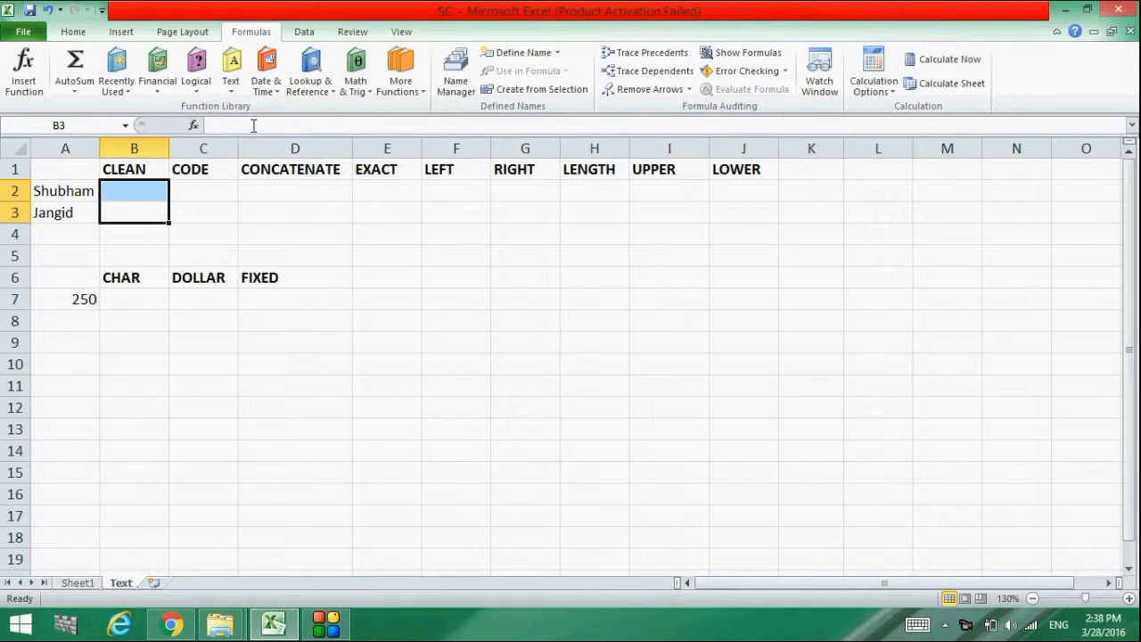
left_click(234, 88)
left_click_drag(342, 172, 345, 313)
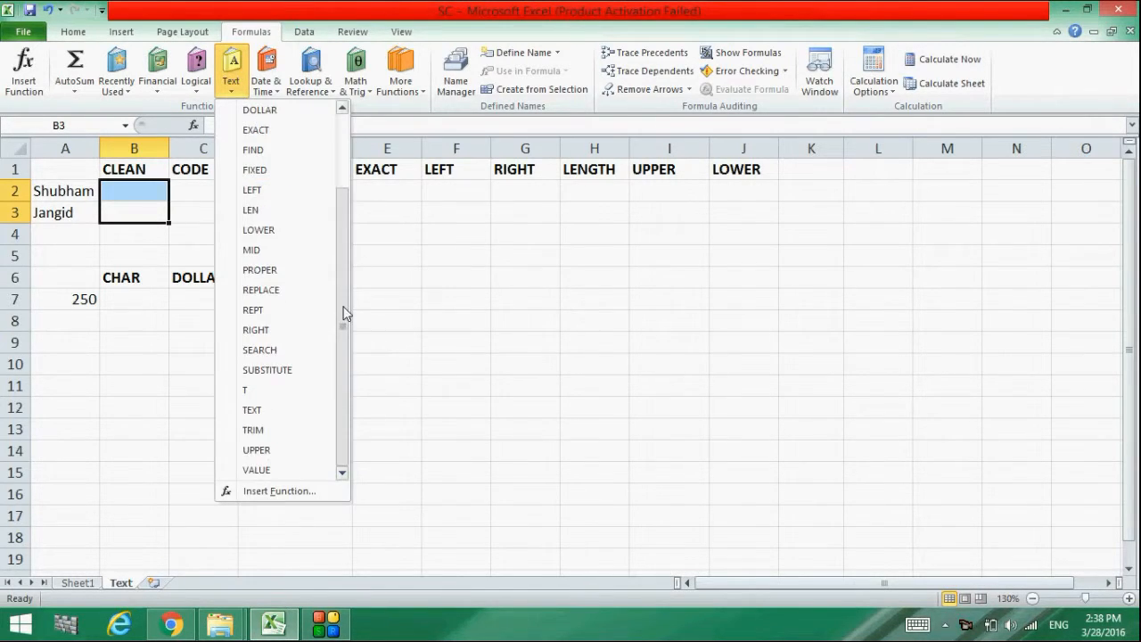
left_click(402, 309)
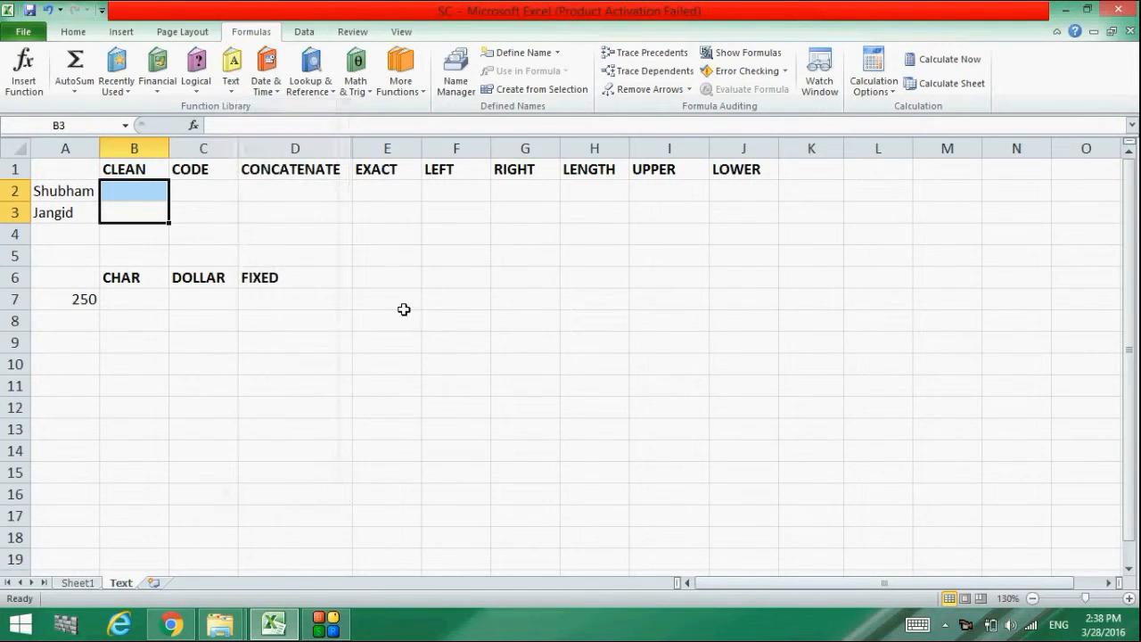
left_click(85, 301)
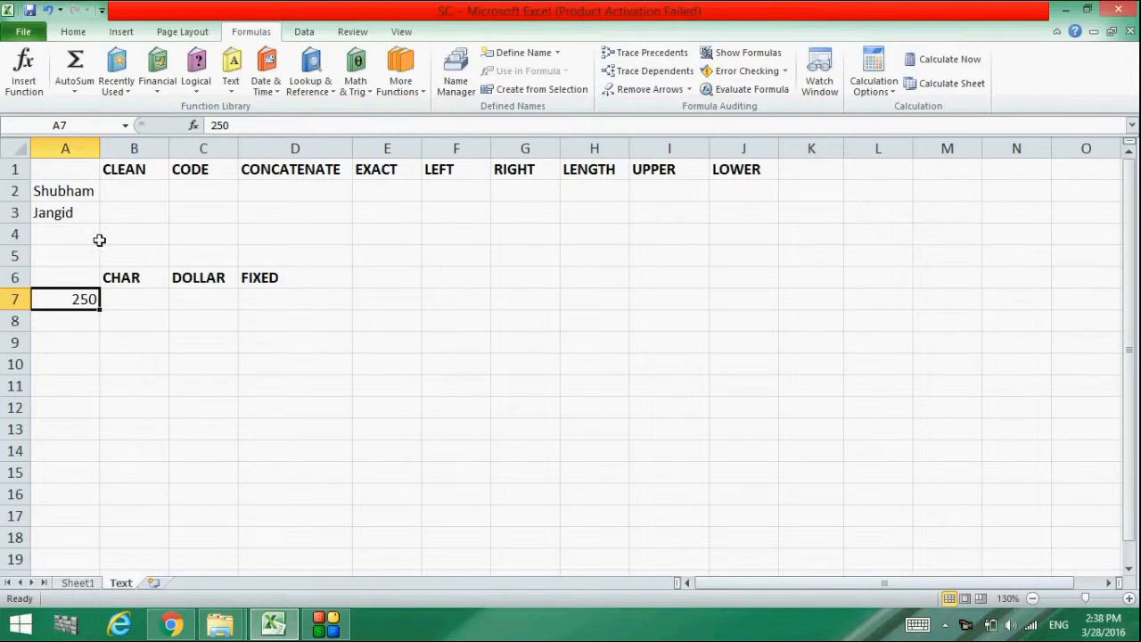
Enter =CHAR(A7) in B7 under CHAR, referencing the 250 in A7
left_click(77, 217)
left_click(72, 183)
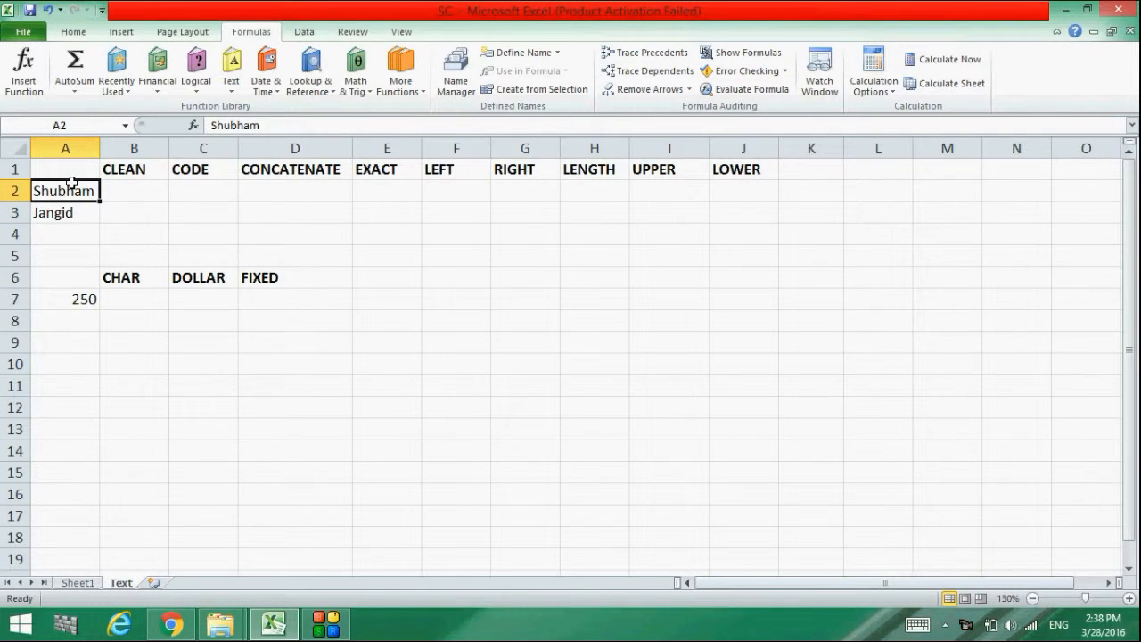
left_click(139, 303)
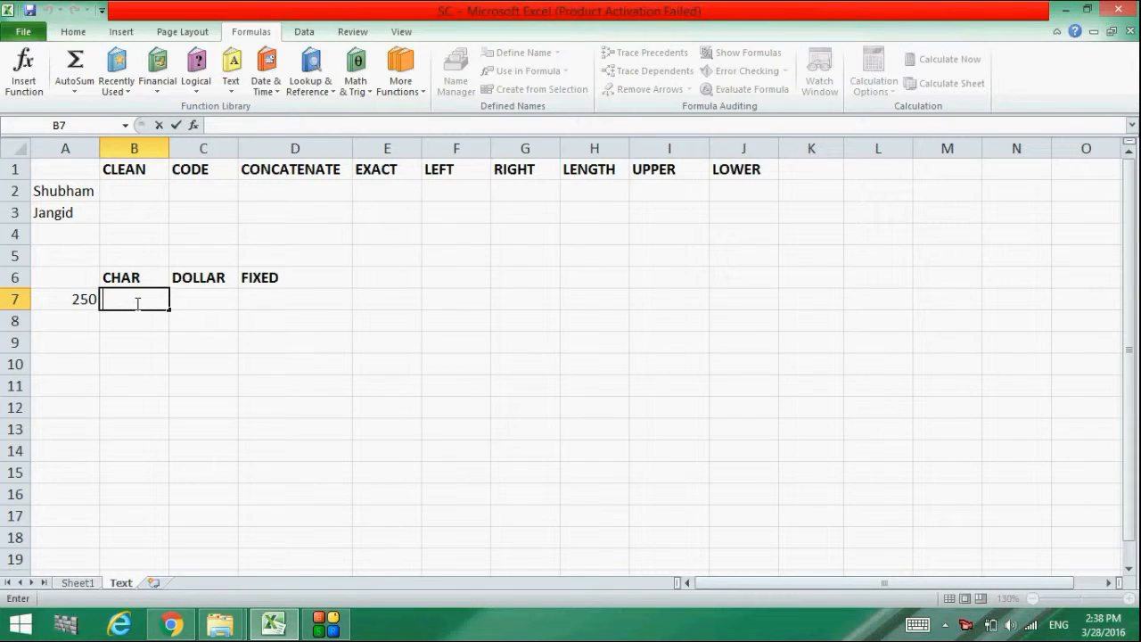
left_click(235, 126)
left_click(128, 311)
double_click(128, 303)
type("=char")
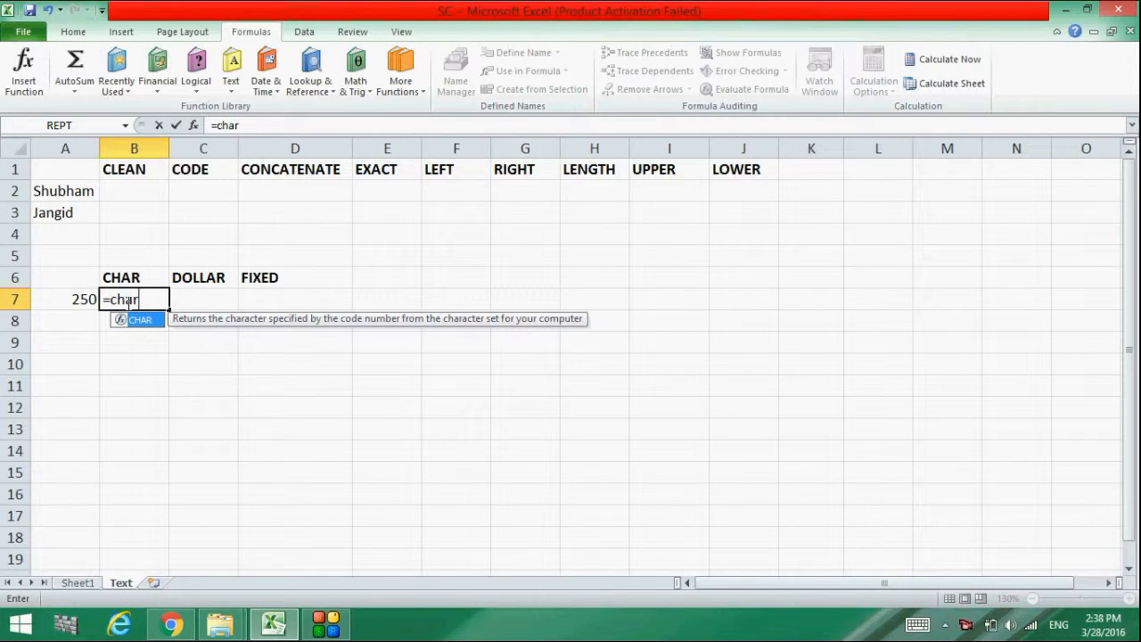
type("()")
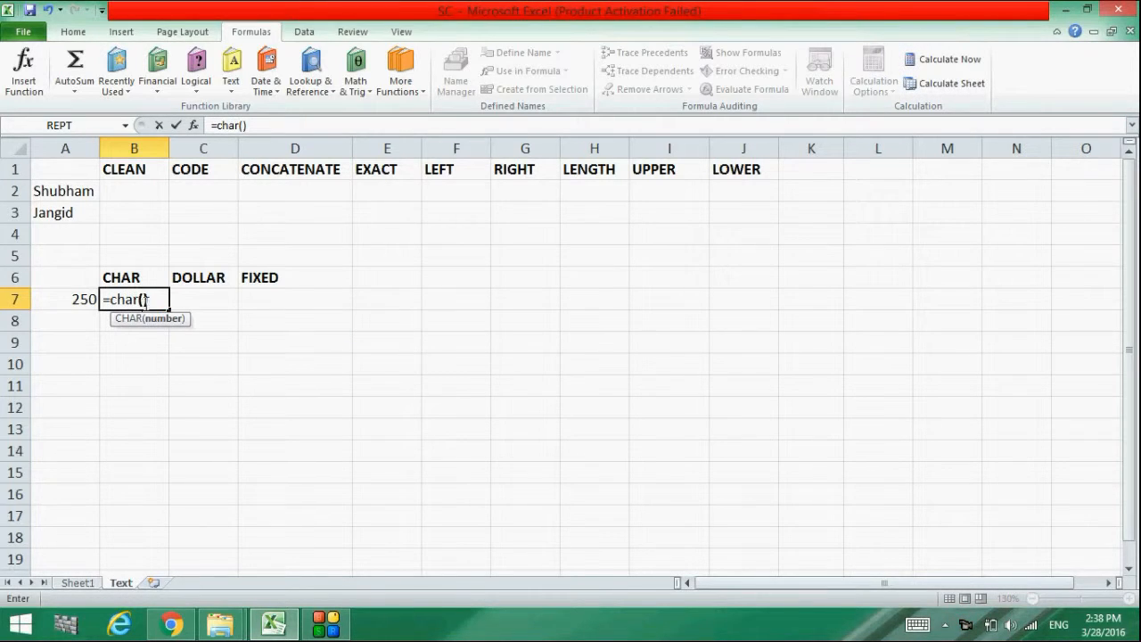
left_click(77, 300)
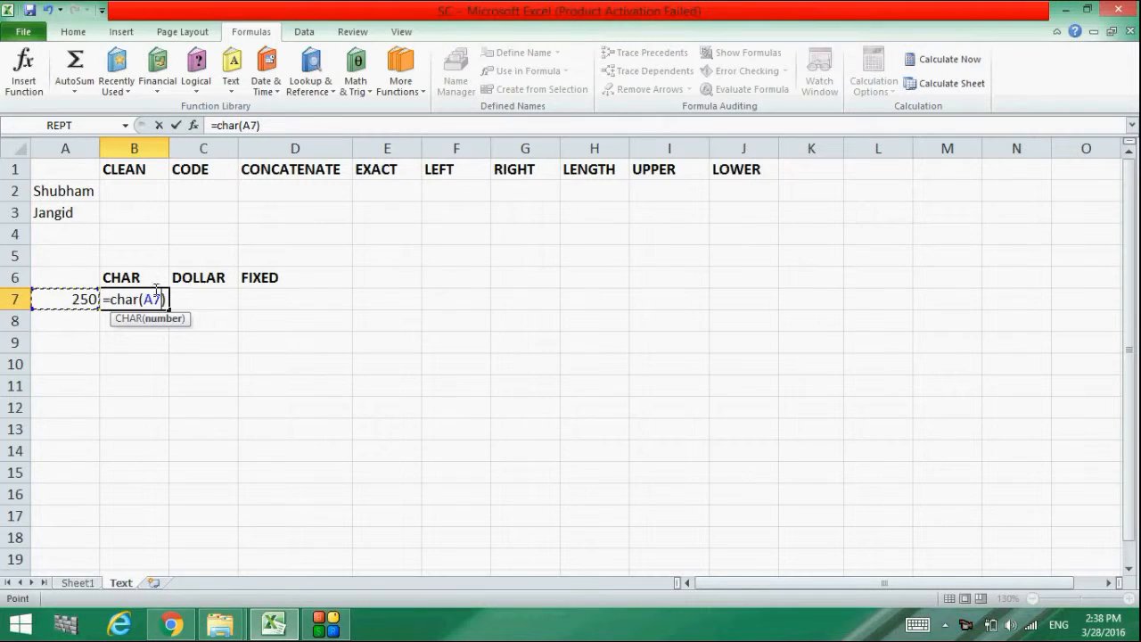
left_click(184, 301)
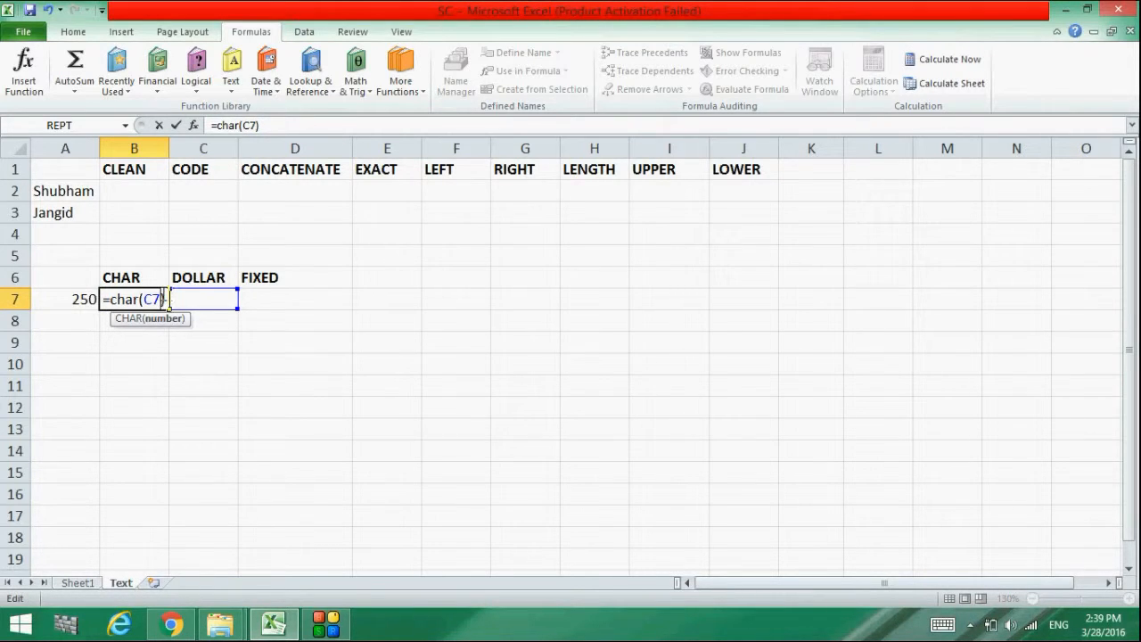
key("BackSpace")
key("BackSpace")
left_click(71, 301)
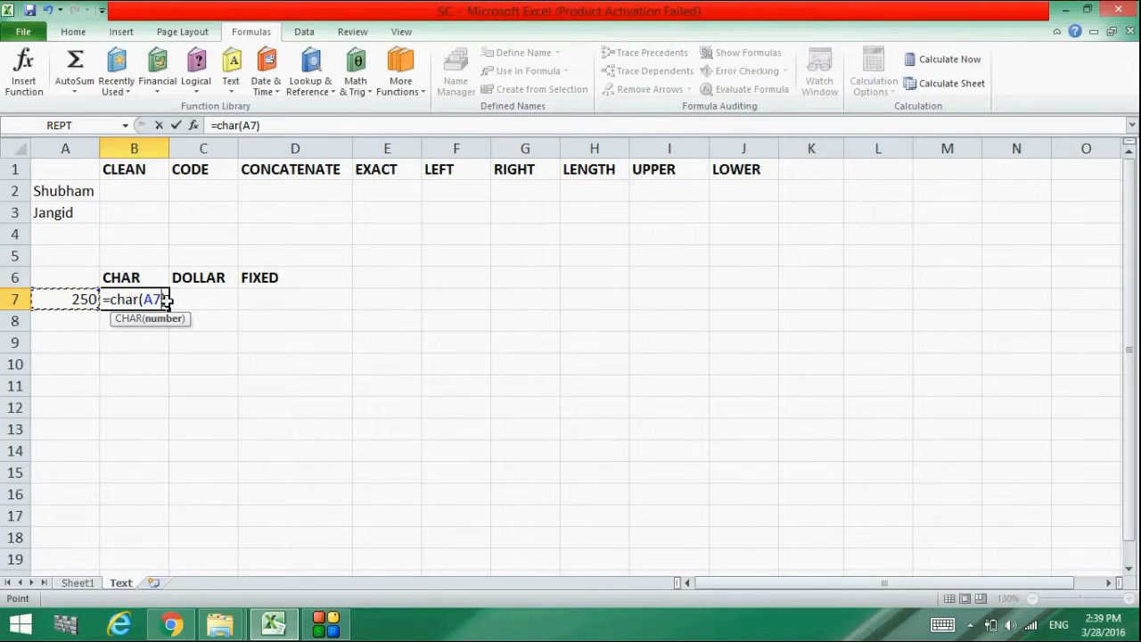
key("Return")
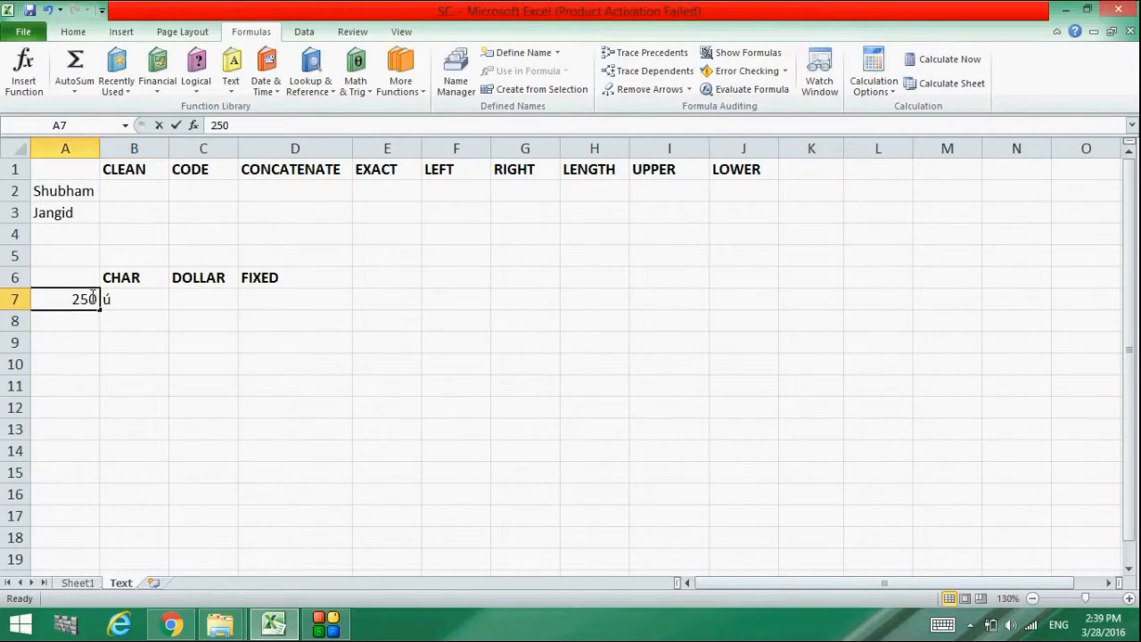
Change A7 to 20, then 2, then 30, watching B7's CHAR result
double_click(93, 300)
key("BackSpace")
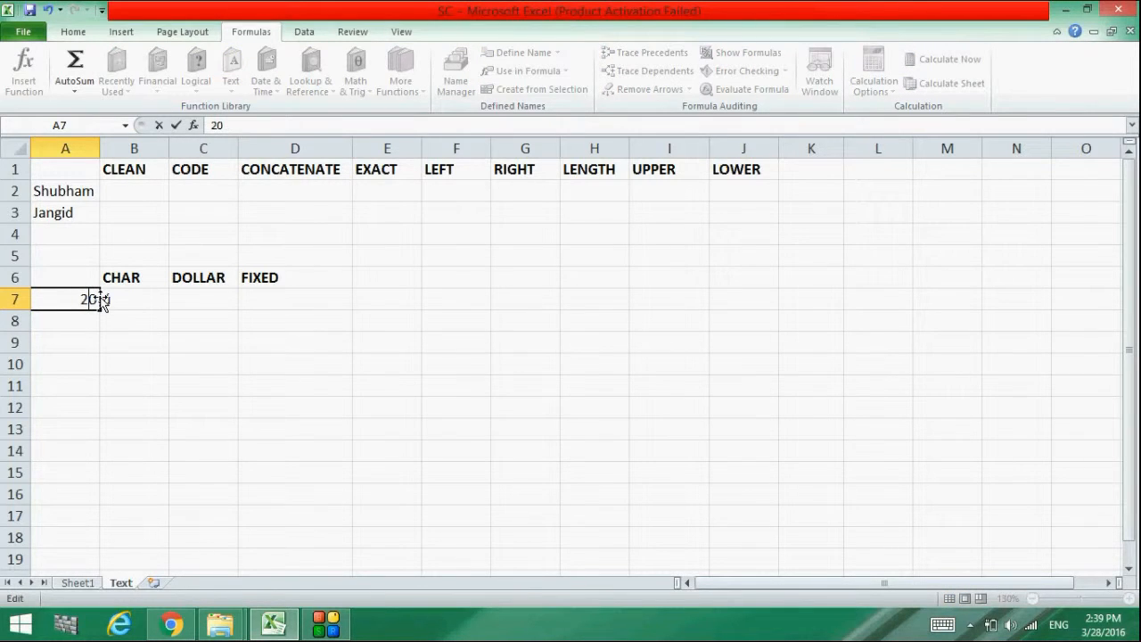
key("Return")
left_click(96, 300)
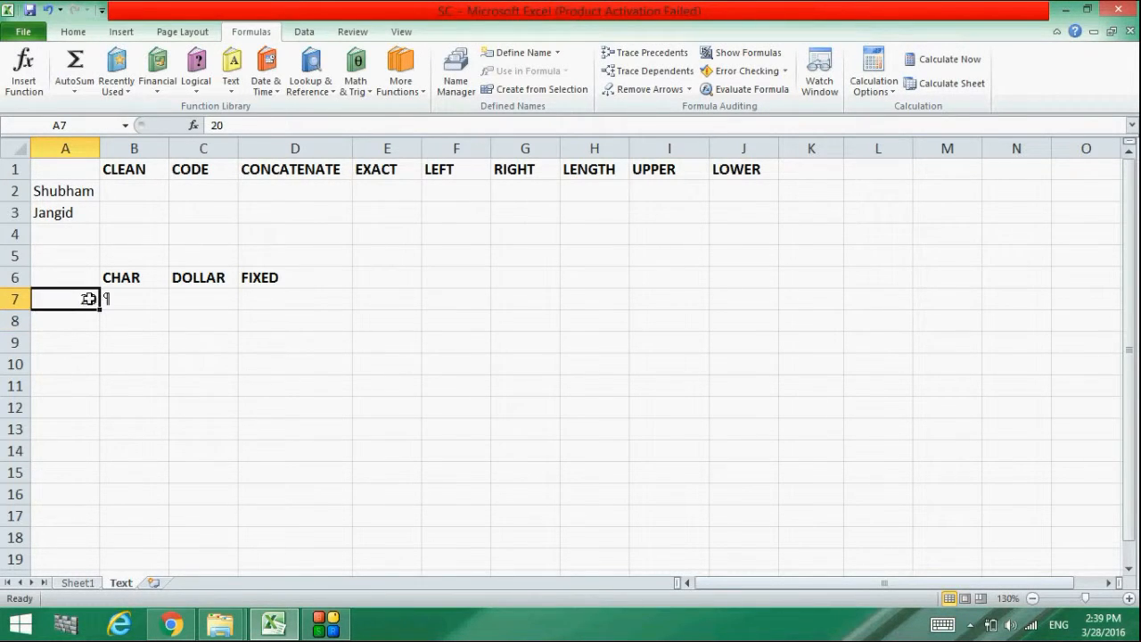
double_click(89, 298)
key("BackSpace")
key("Return")
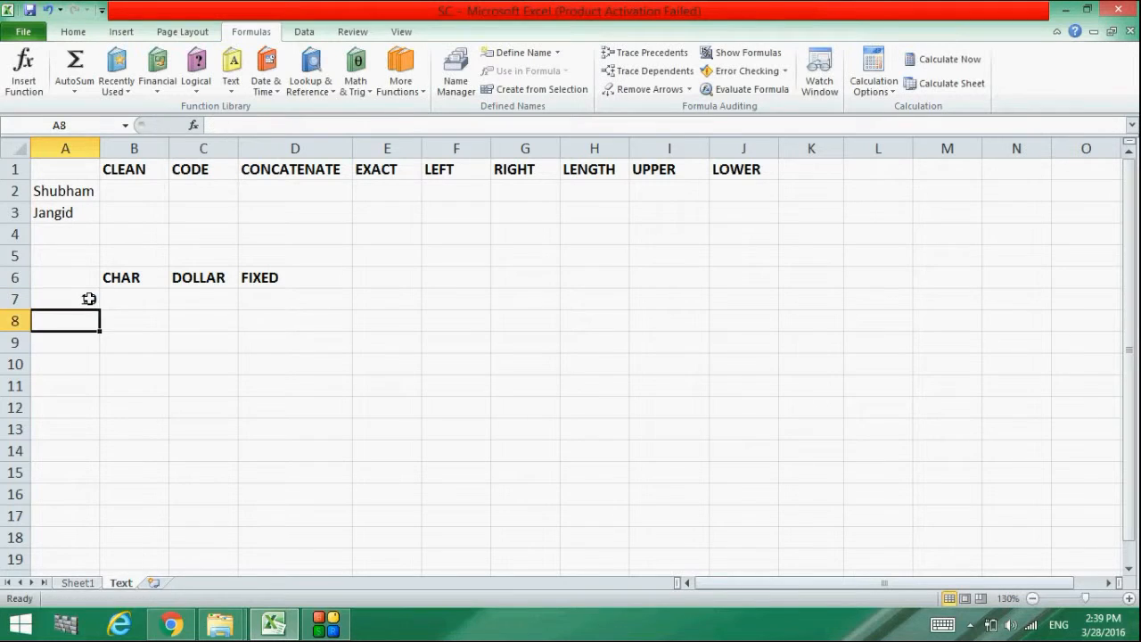
left_click(89, 299)
double_click(89, 299)
type("30")
key("Return")
Try codes 90, 99 and 149 in A7, so B7 shows Z, c and a bullet
left_click(89, 299)
double_click(90, 298)
key("BackSpace")
type("90")
key("Return")
left_click(96, 297)
double_click(97, 298)
key("BackSpace")
type("99")
key("Return")
left_click(90, 299)
double_click(91, 299)
key("BackSpace")
type("14")
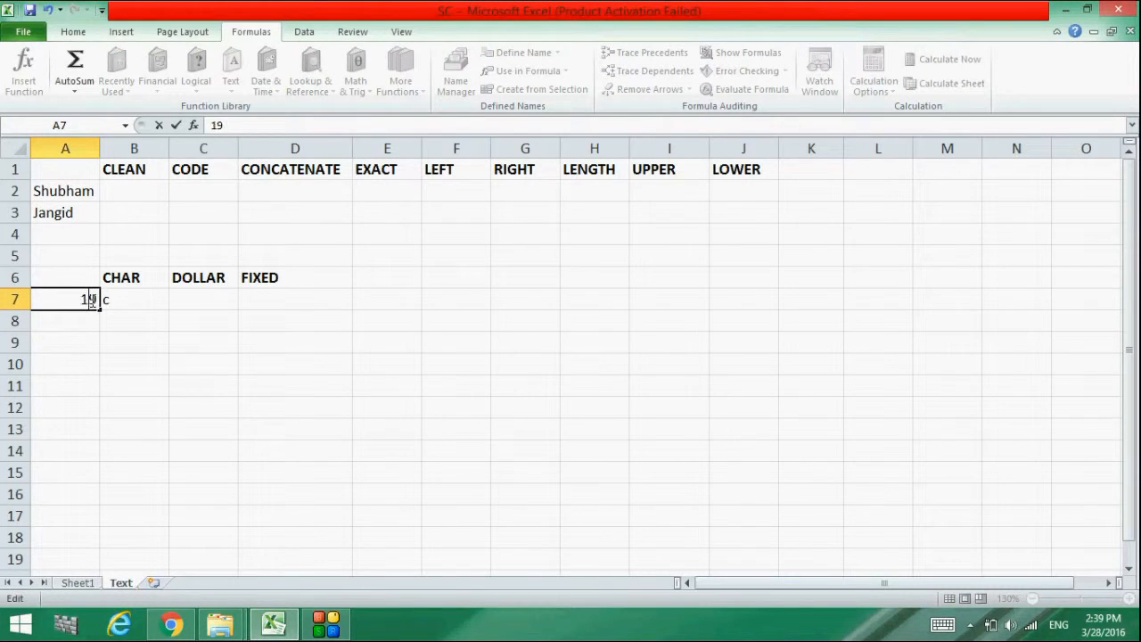
key("Return")
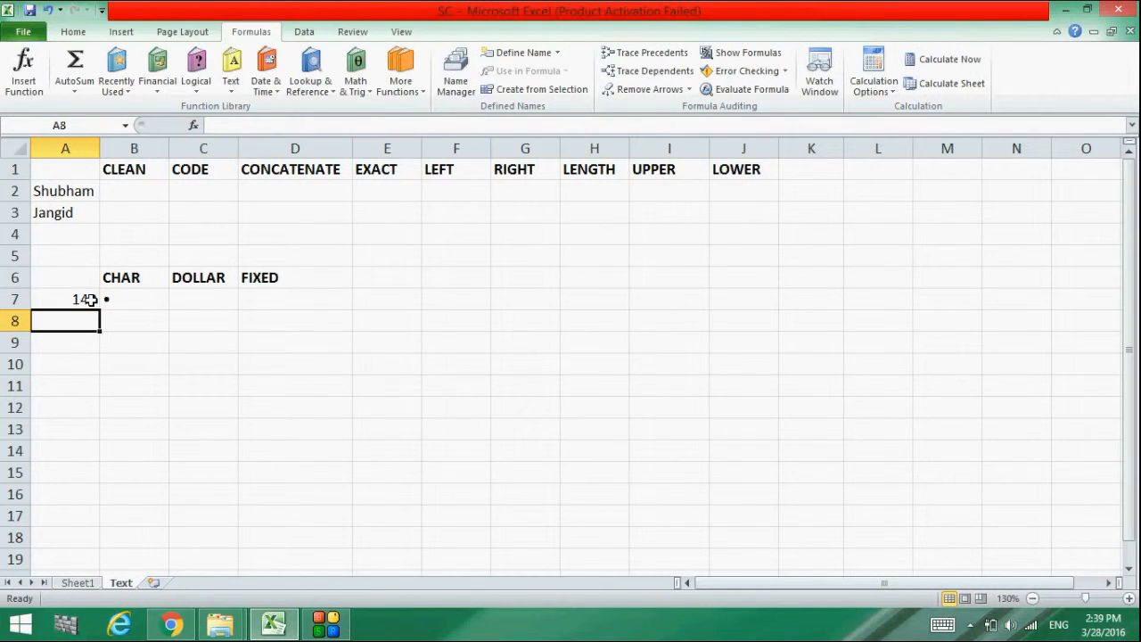
Try codes 189, 199 and 189 again in A7, showing ½ and Ç in B7
left_click(91, 299)
double_click(91, 300)
key("BackSpace")
key("BackSpace")
type("89")
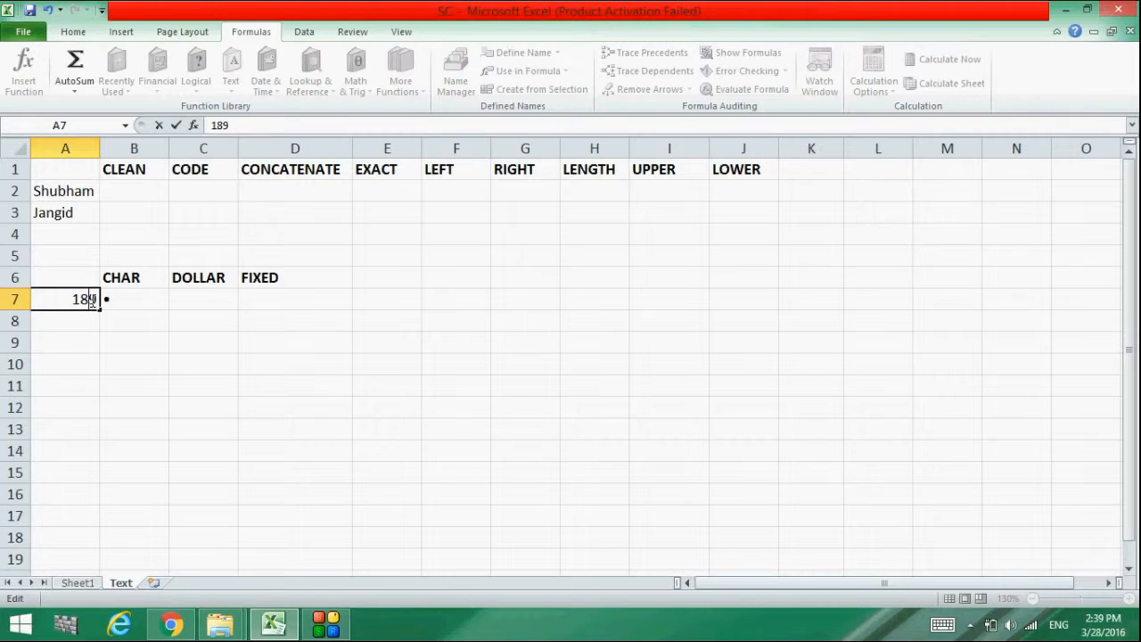
key("Return")
left_click(91, 300)
double_click(91, 300)
key("BackSpace")
type("9")
key("Return")
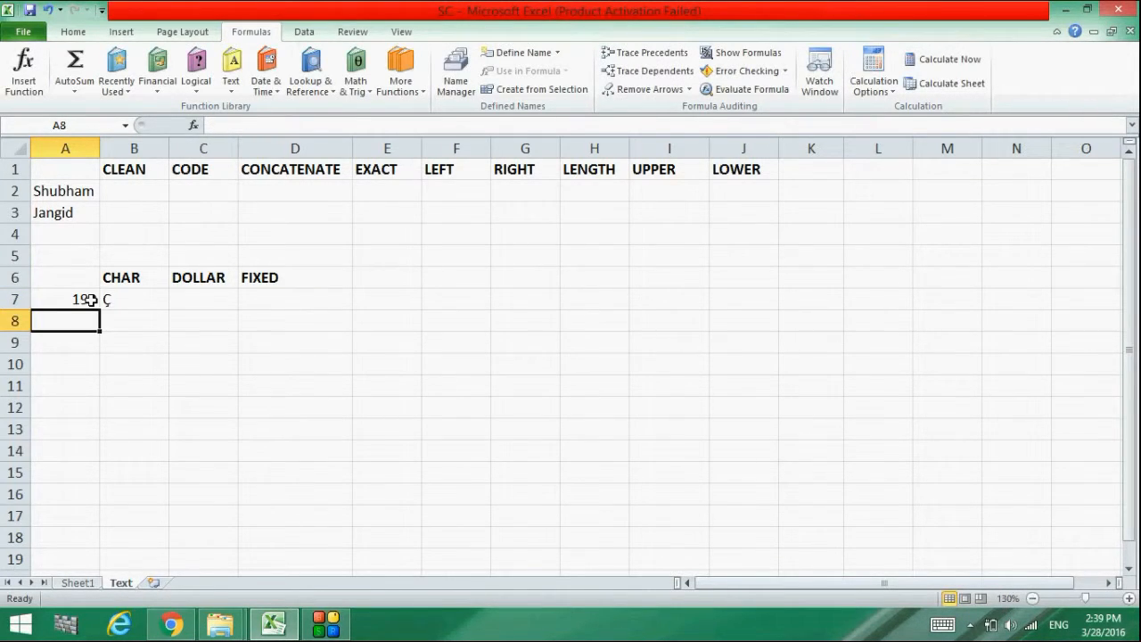
left_click(91, 299)
double_click(91, 299)
key("BackSpace")
type("8")
key("Return")
Set A7 to 179, then 176, so B7 shows ³ and finally °
left_click(91, 299)
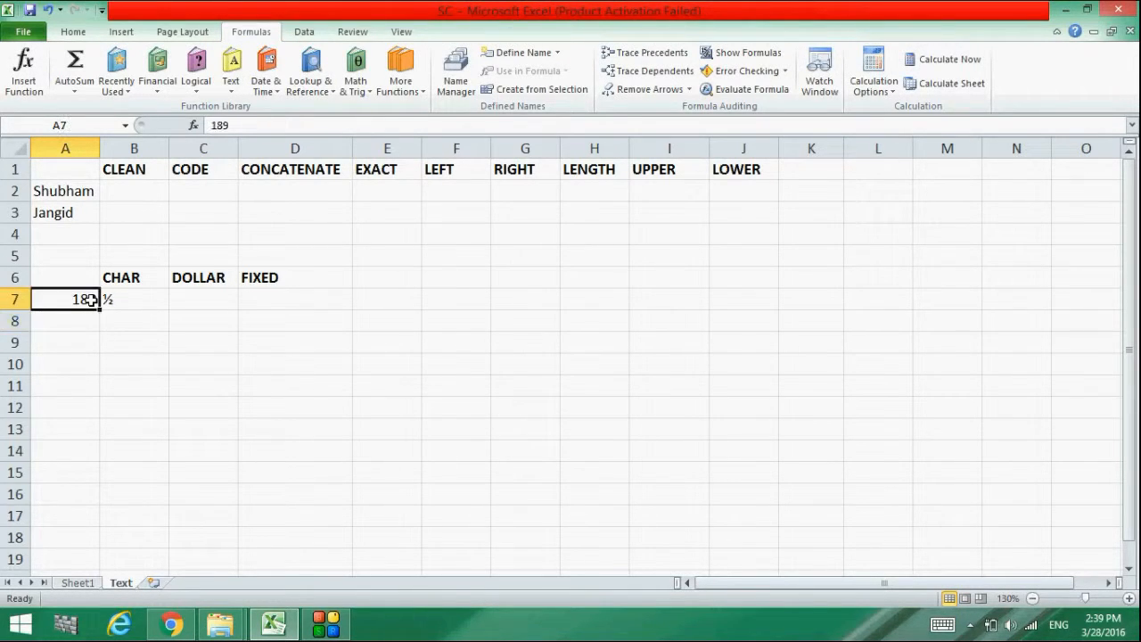
double_click(91, 300)
key("BackSpace")
type("7")
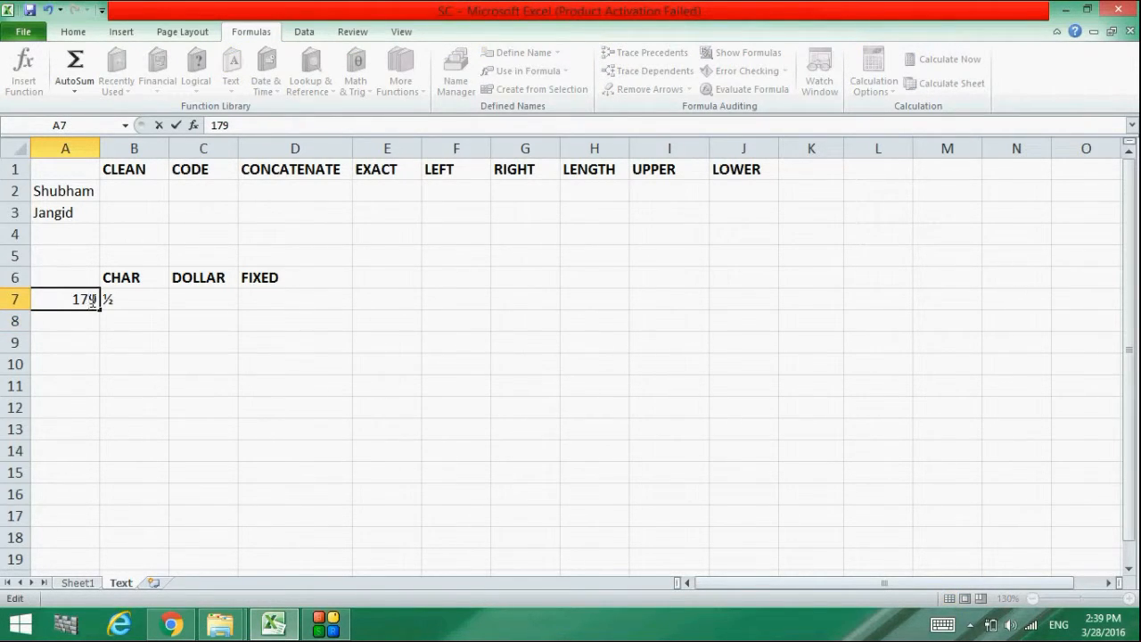
key("Return")
left_click(91, 299)
double_click(96, 299)
key("BackSpace")
type("6")
key("Return")
double_click(193, 294)
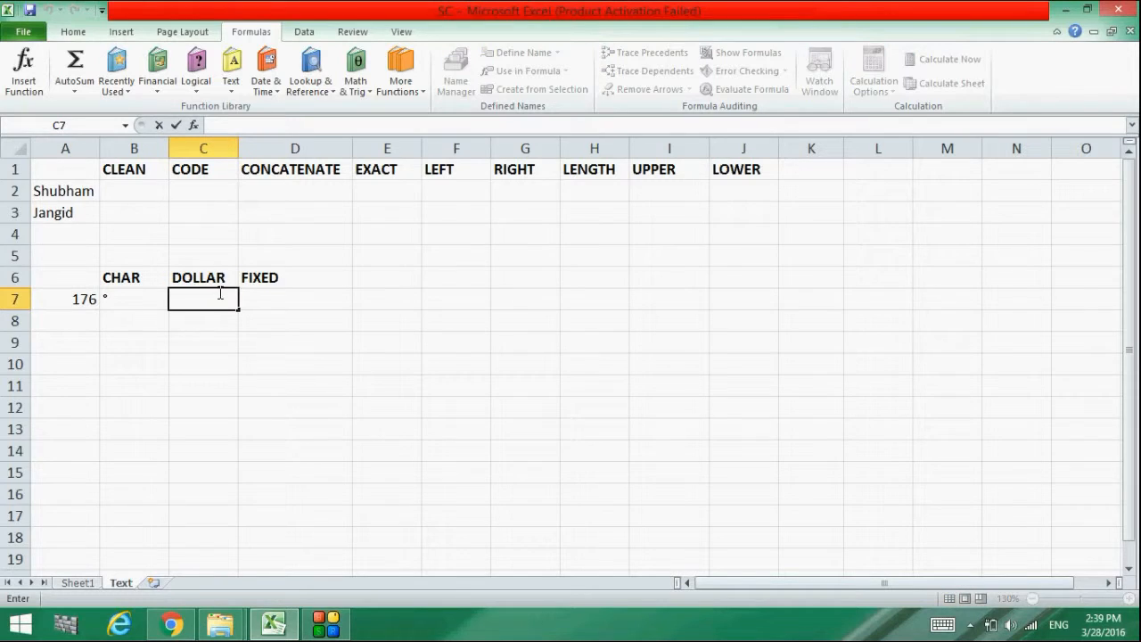
left_click(250, 403)
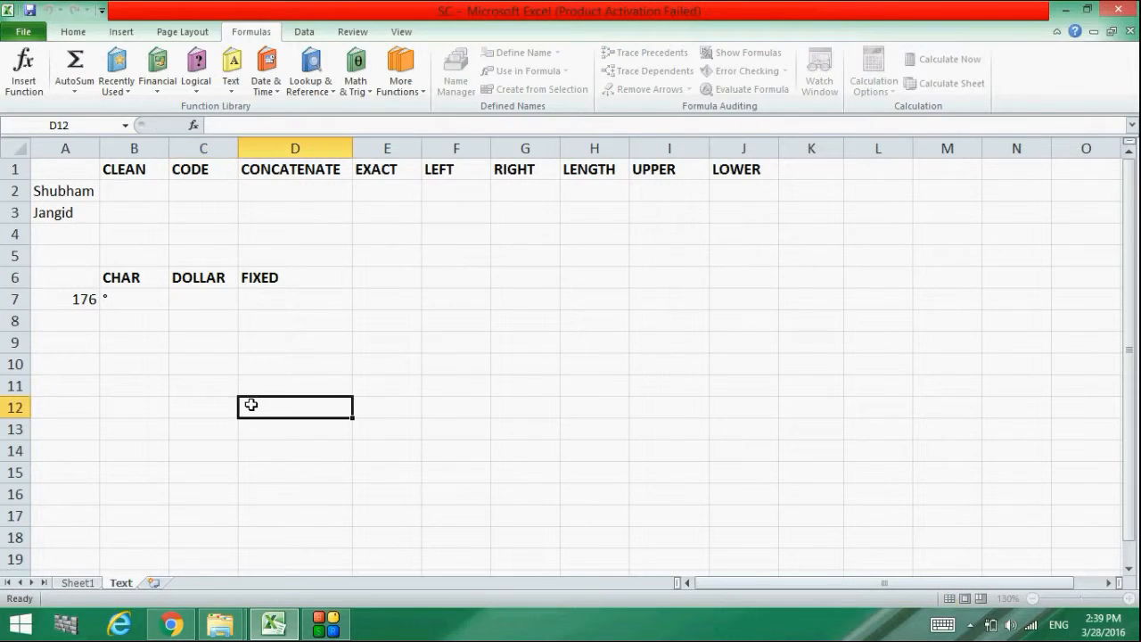
Enter =DOLLAR(A7,2) in C7 so it shows $176.00
double_click(204, 304)
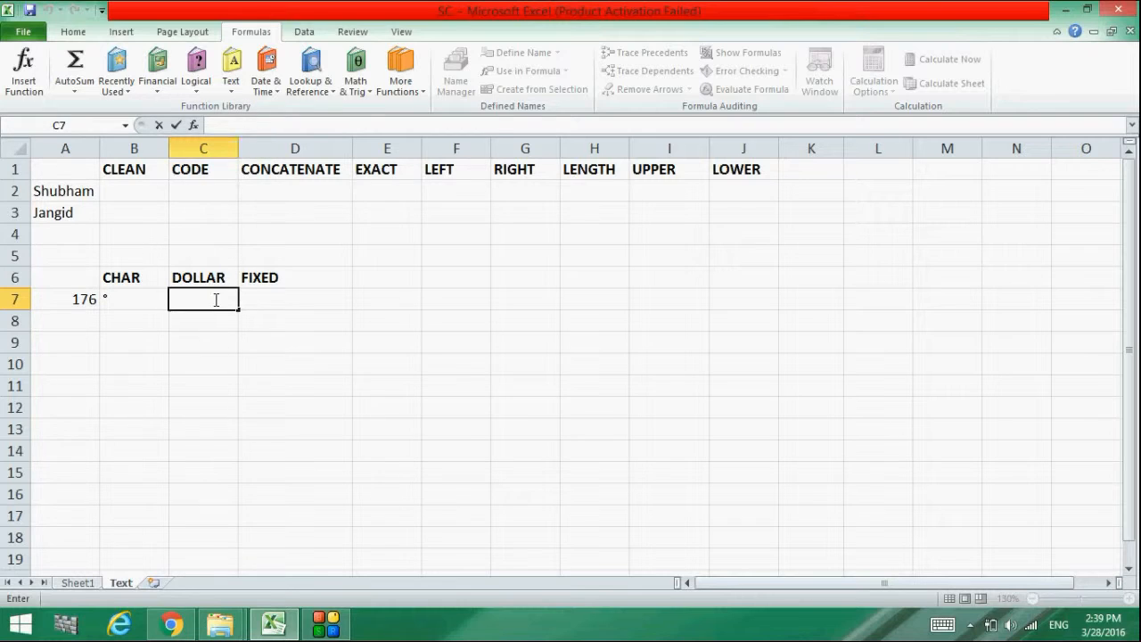
type("=dol")
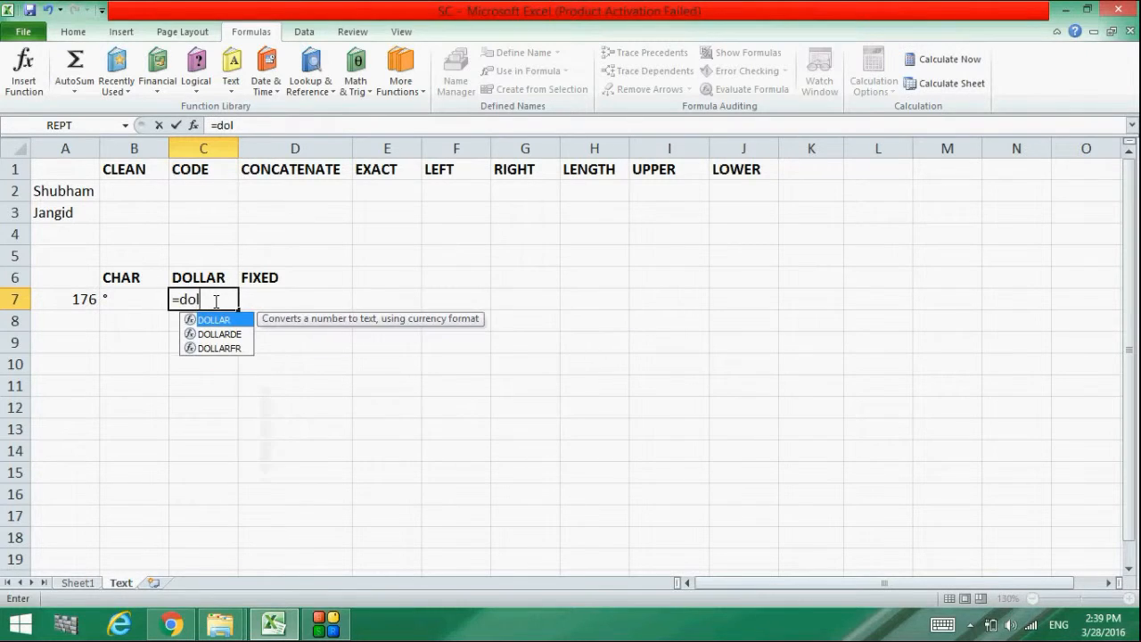
type("lar()")
left_click(223, 300)
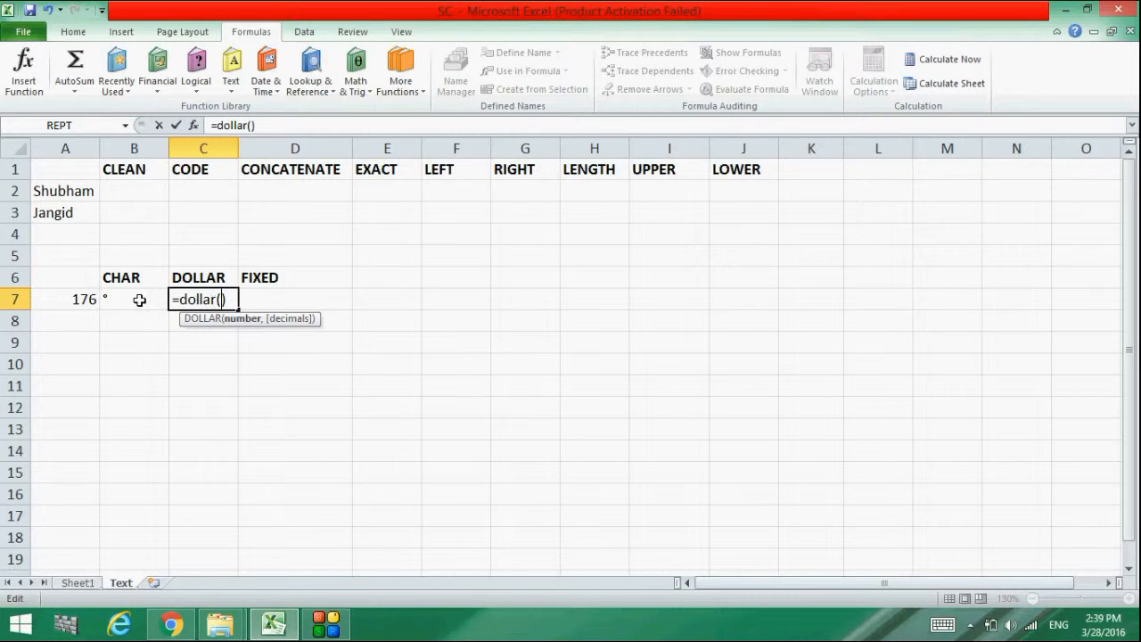
left_click(87, 300)
type(",")
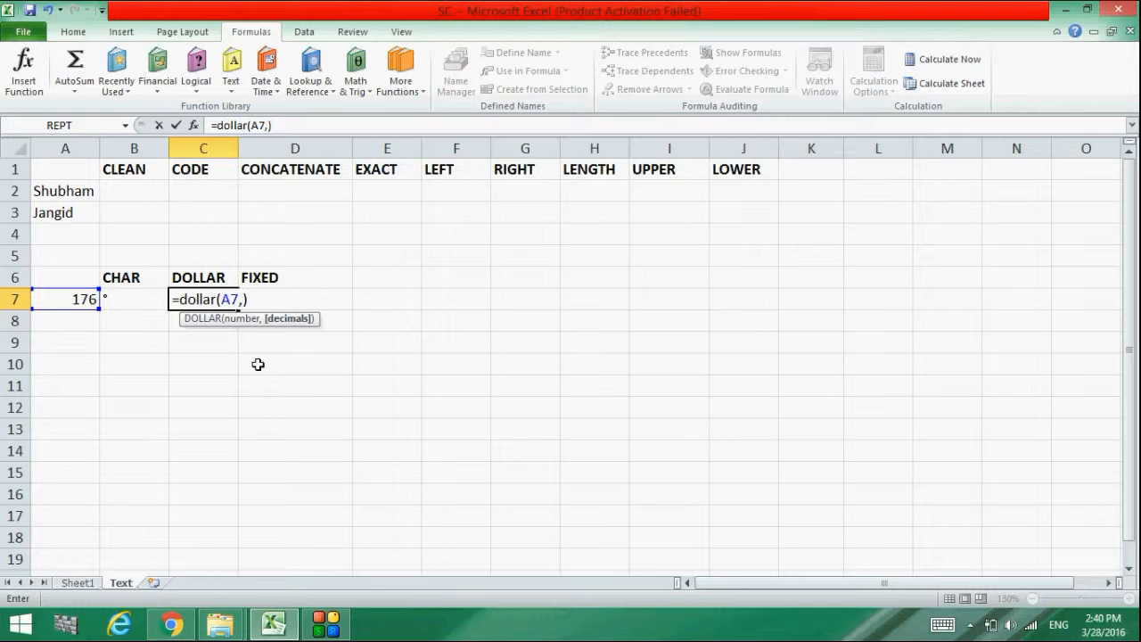
type("2")
key("Return")
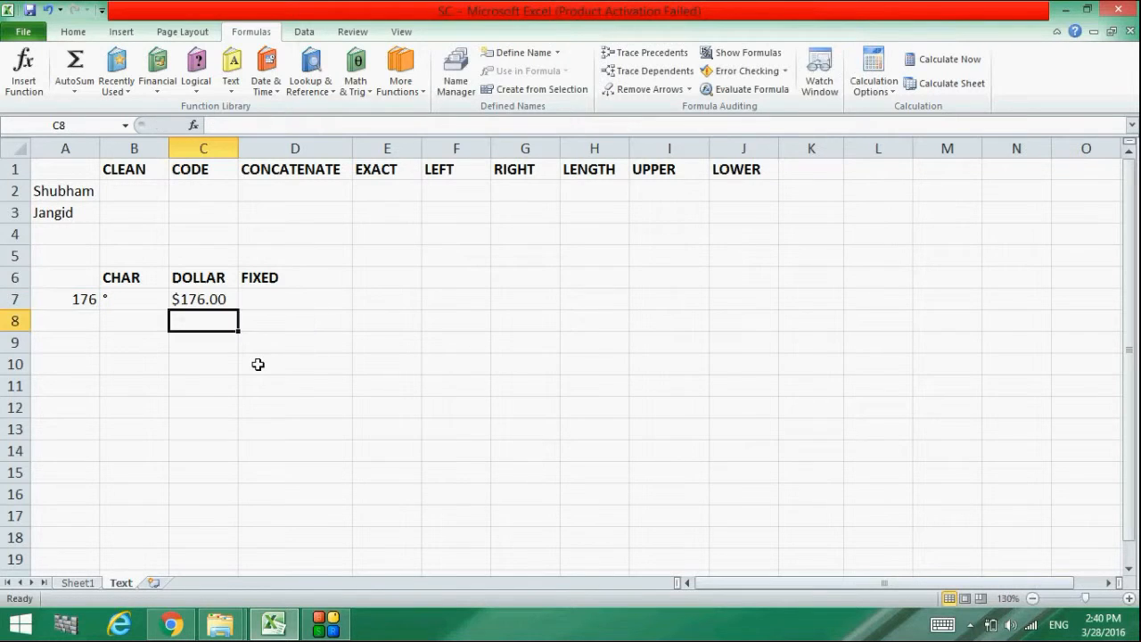
key("Right")
key("Up")
Enter =FIXED(A7,7) in D7 under FIXED
double_click(249, 295)
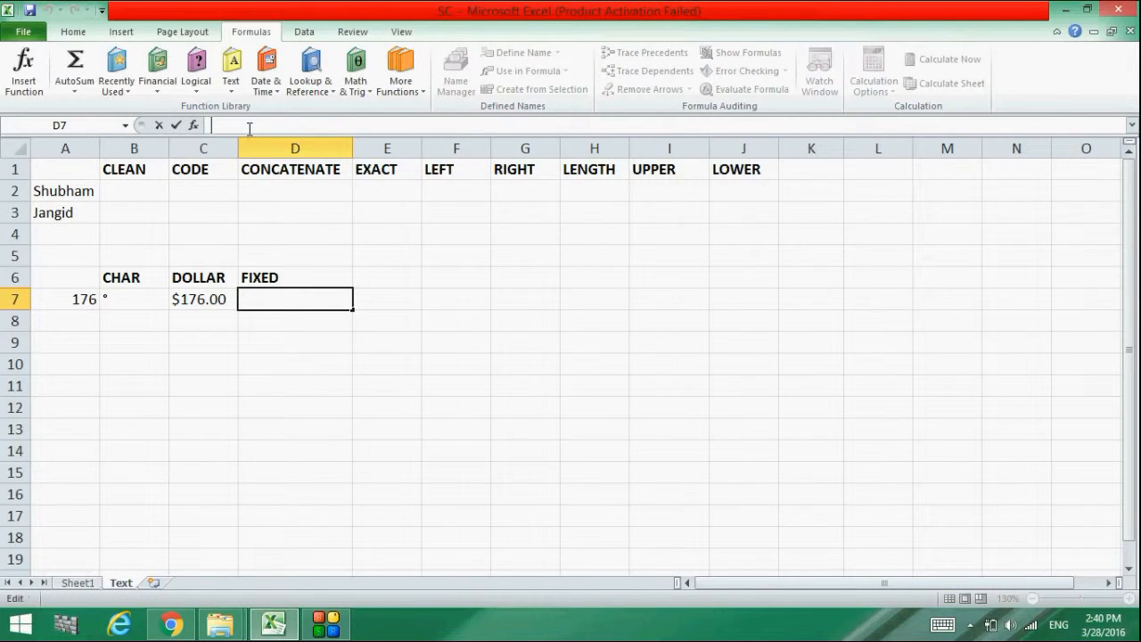
type("=fixed")
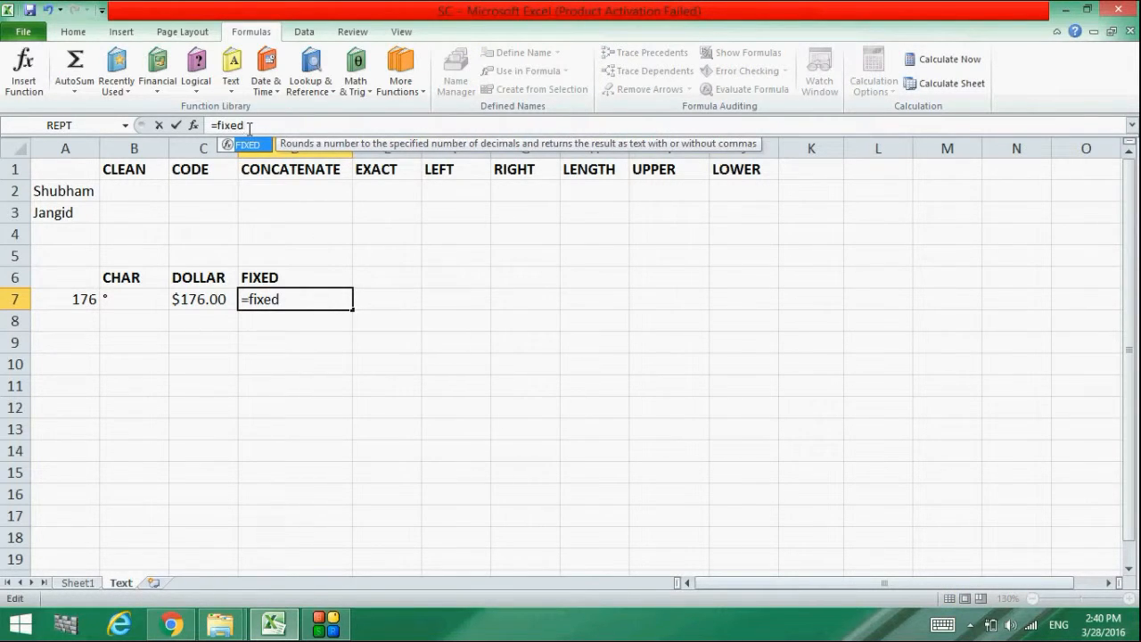
type("()")
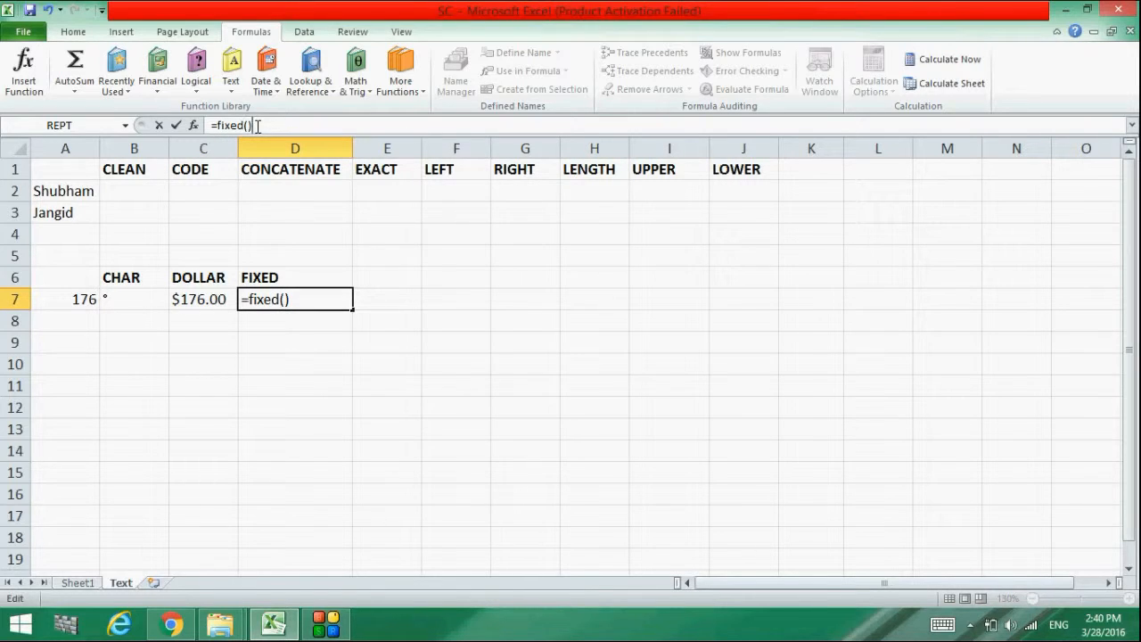
left_click(285, 299)
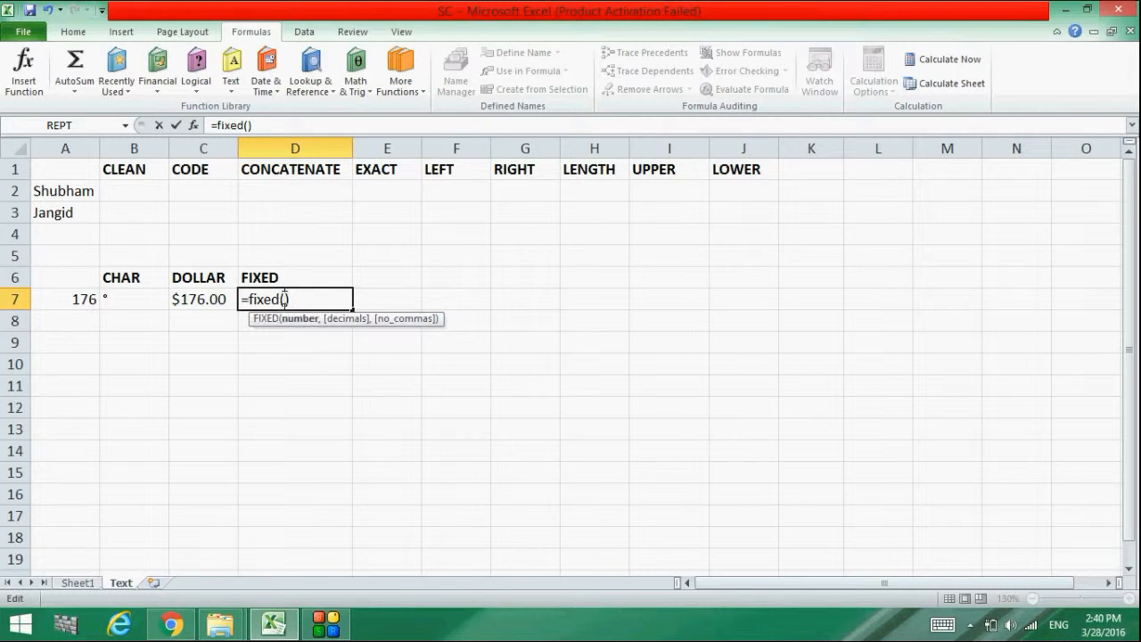
left_click(71, 302)
type(",7")
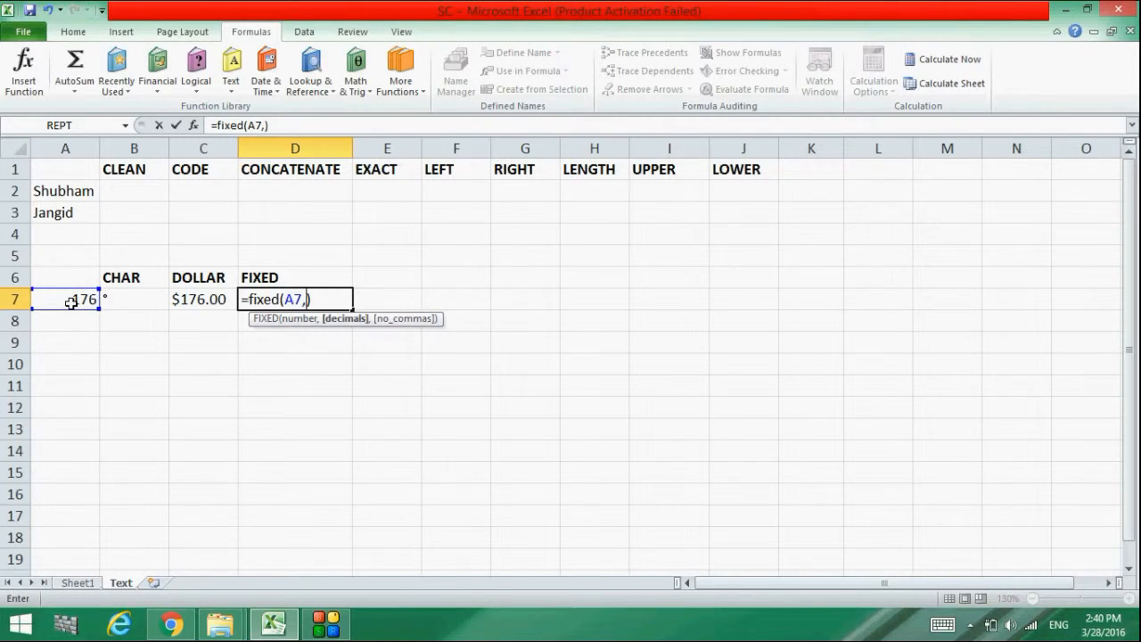
key("Return")
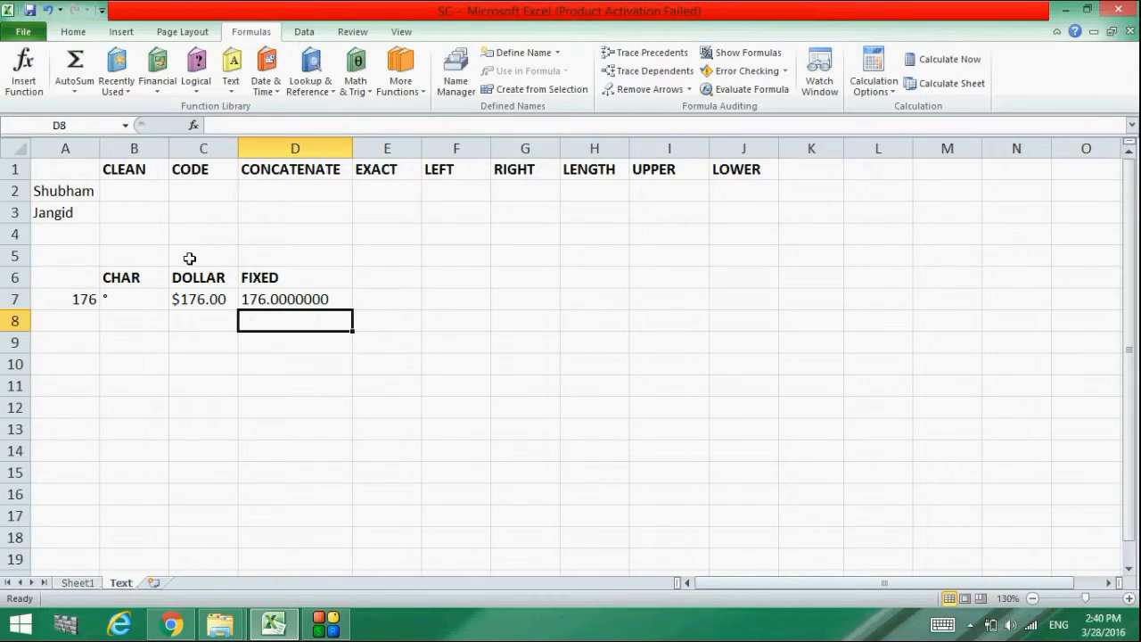
Change D7's formula to =FIXED(A7,8), showing 176.00000000, and review the row 7 results
double_click(323, 298)
key("BackSpace")
type("8")
key("Return")
left_click(413, 331)
left_click(248, 296)
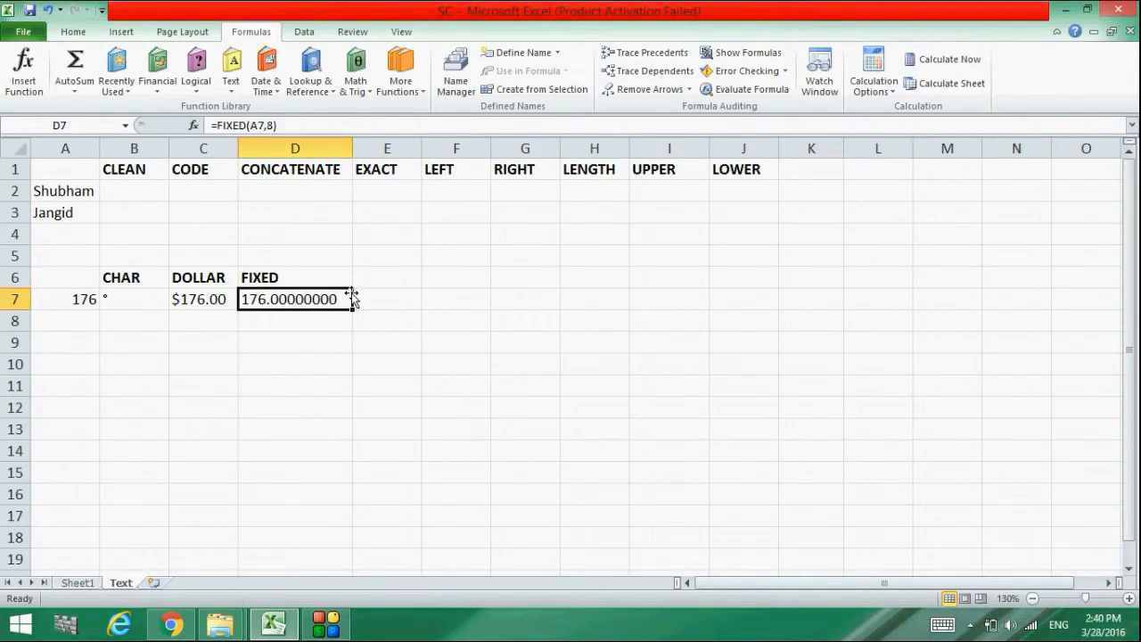
left_click(313, 239)
left_click_drag(331, 316, 101, 301)
left_click(148, 341)
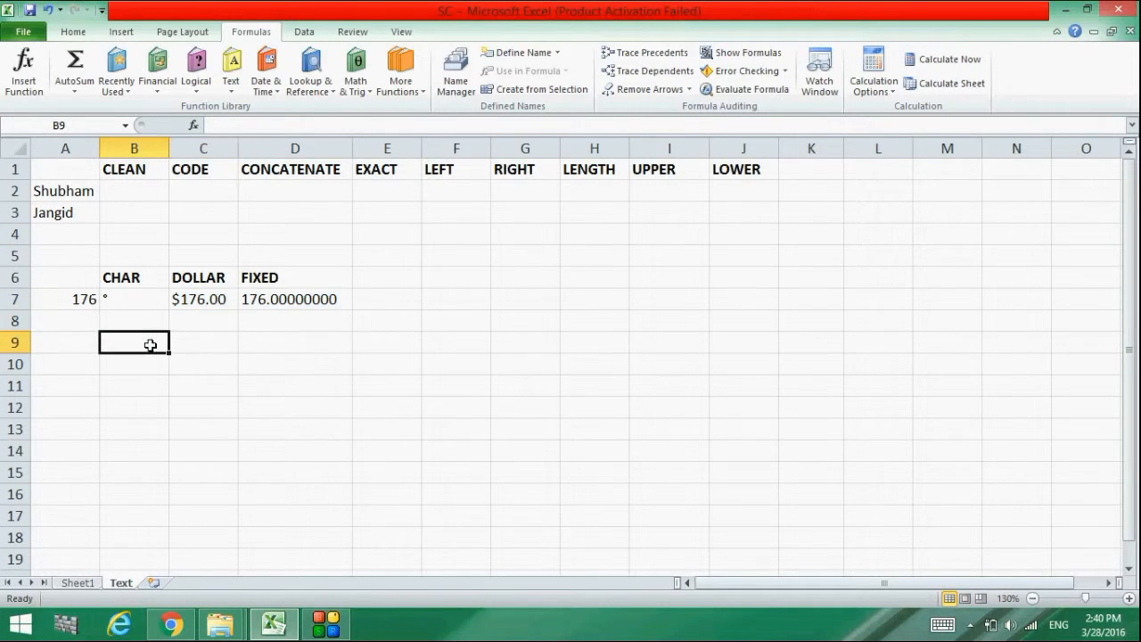
left_click(120, 188)
Enter =CLEAN(A2) in B2 using the function autocomplete
double_click(124, 189)
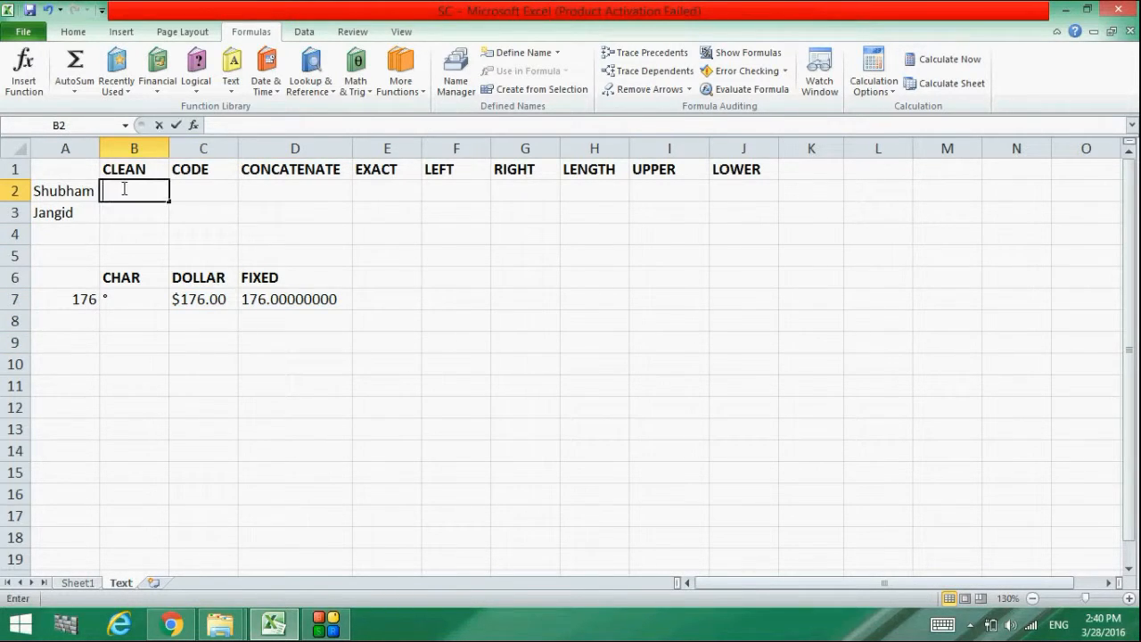
left_click(244, 122)
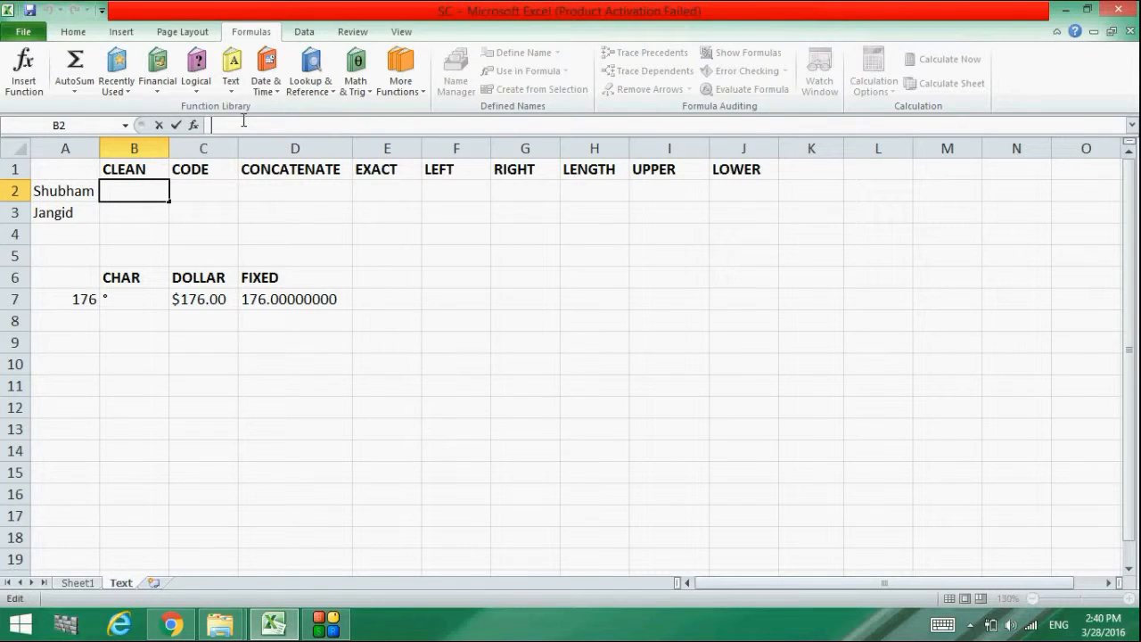
type("=cl")
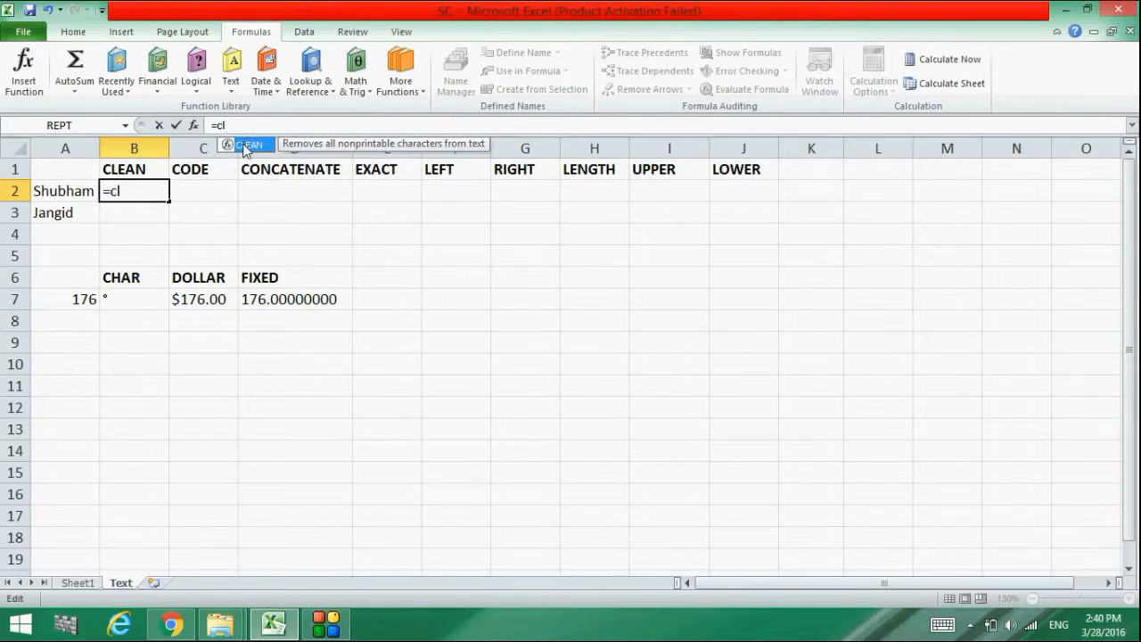
double_click(245, 146)
left_click(43, 191)
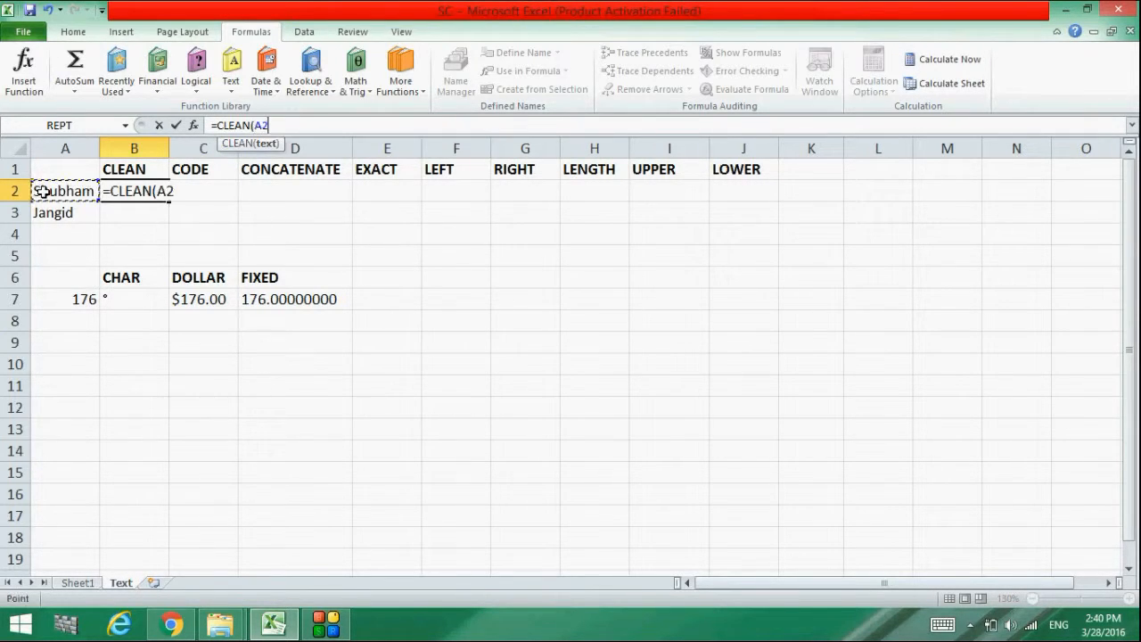
type(")")
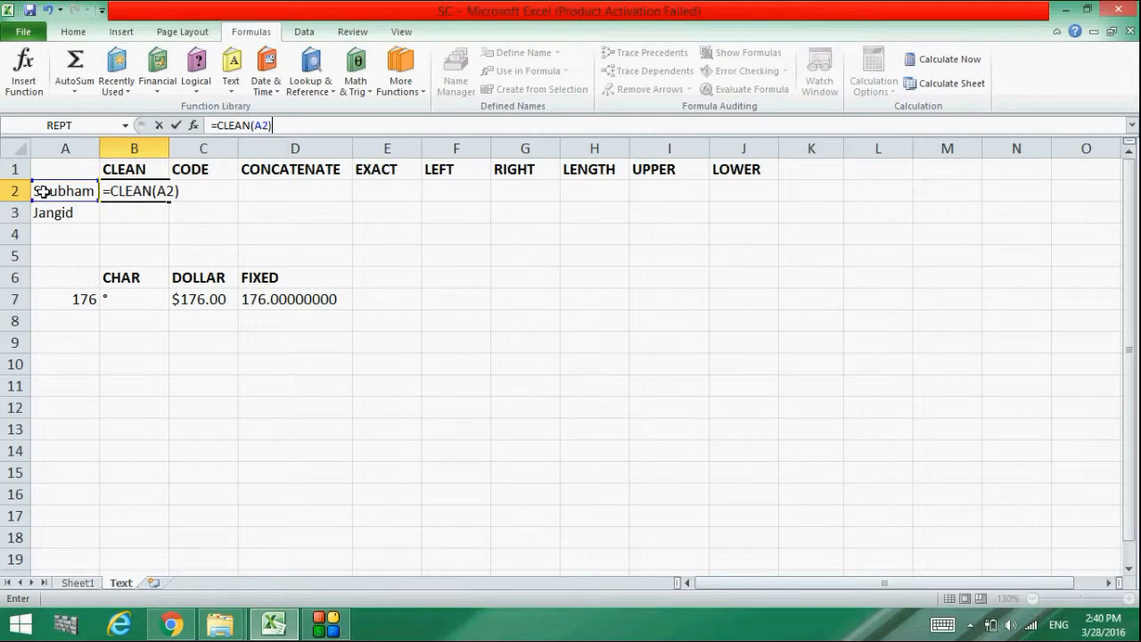
key("Return")
Fill the CLEAN formula from B2 down to B3
left_click(133, 194)
left_click_drag(170, 202, 169, 220)
left_click(208, 176)
left_click(207, 187)
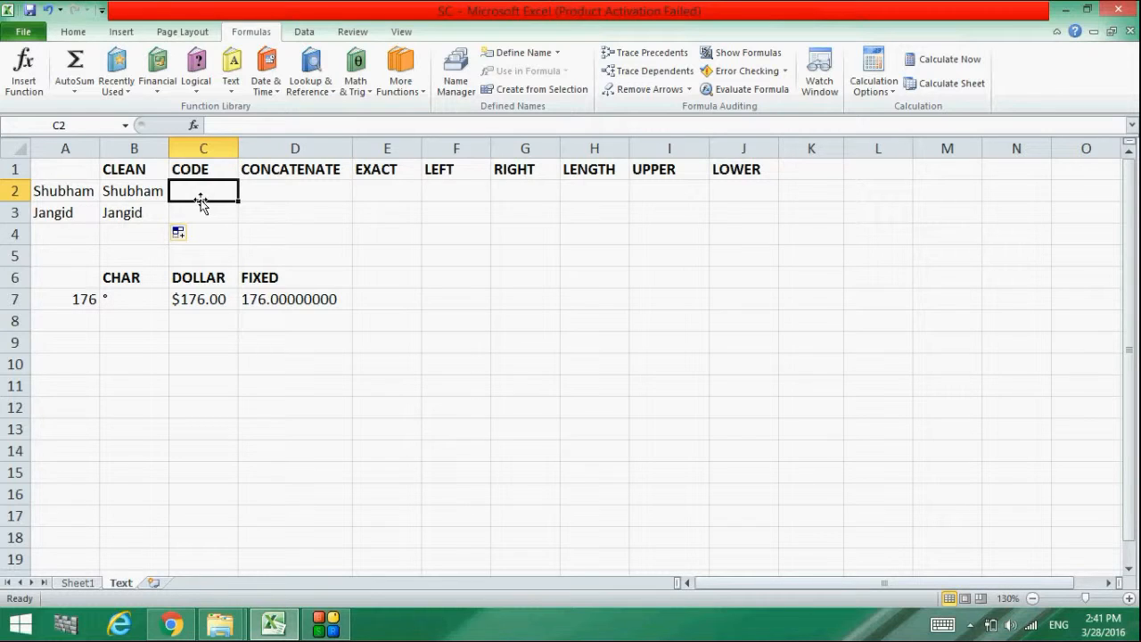
Enter =CODE(A2) in C2, returning 83
double_click(196, 191)
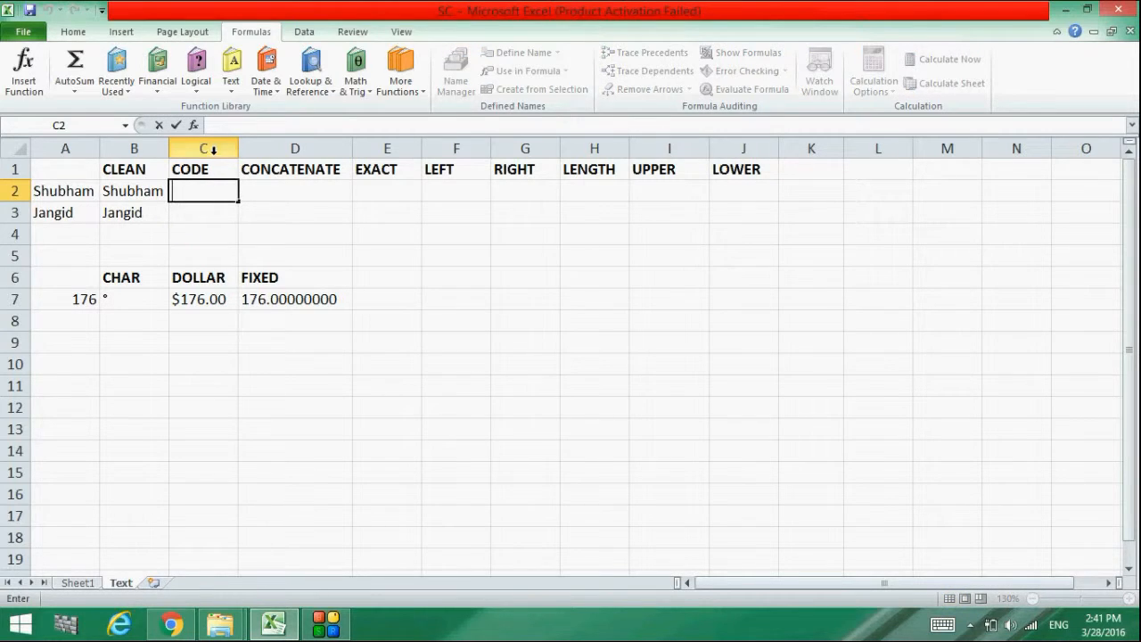
left_click(220, 128)
type("=")
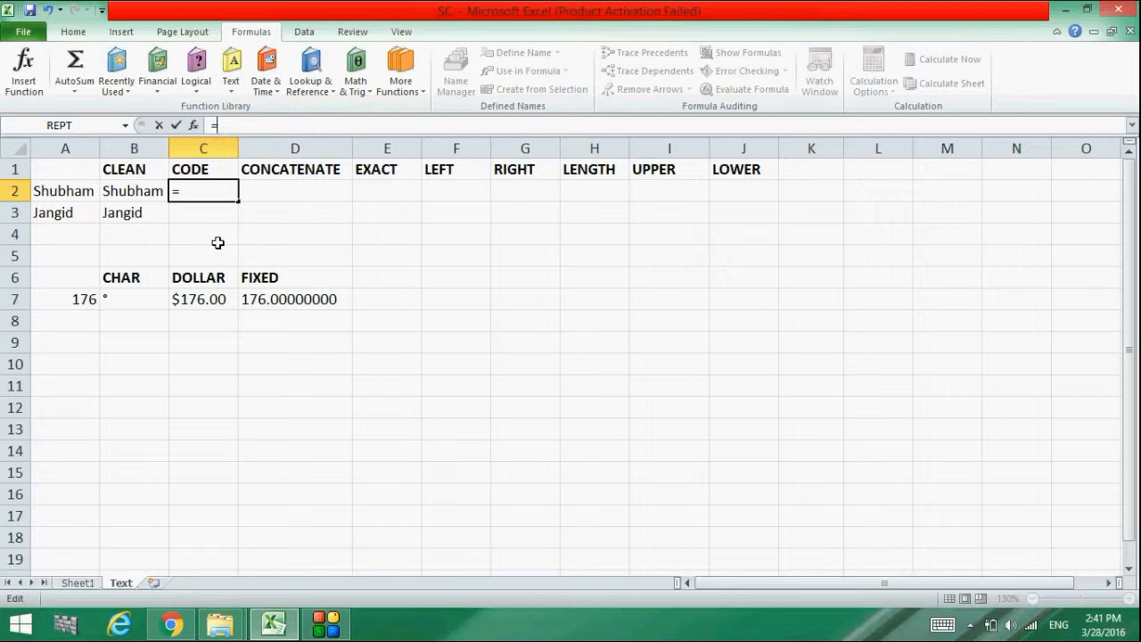
type("code")
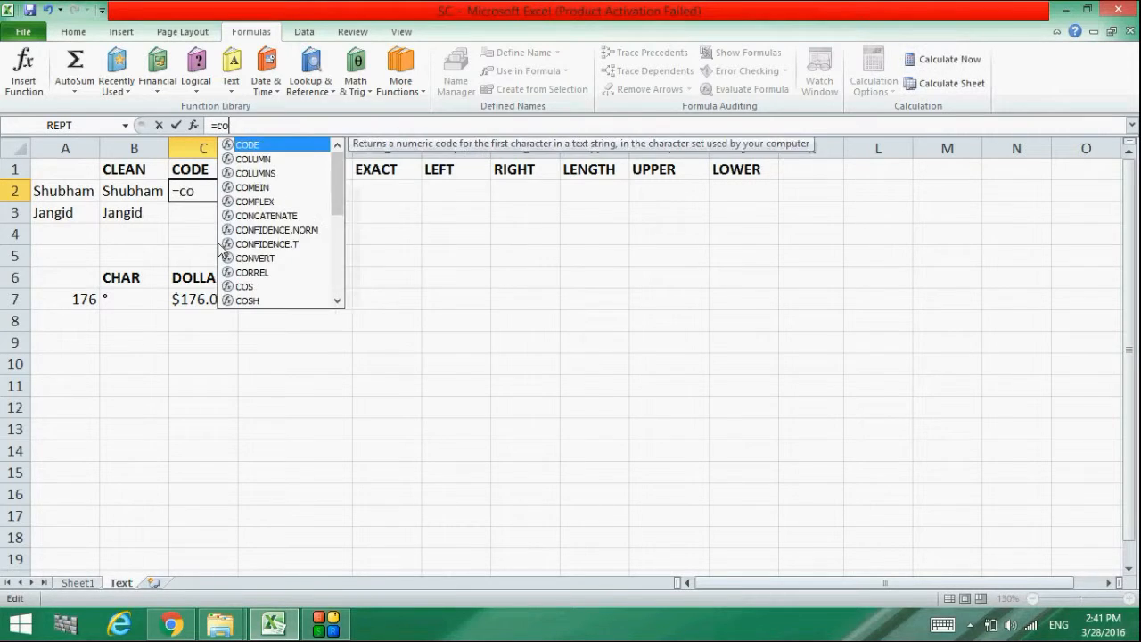
double_click(244, 142)
left_click(71, 195)
type("1")
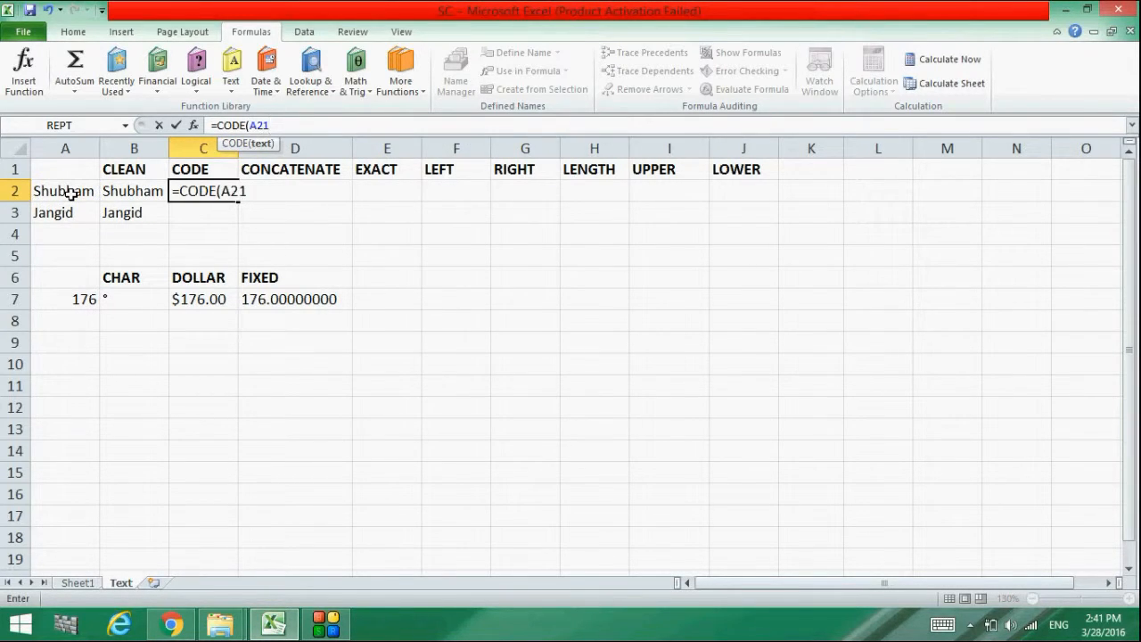
key("BackSpace")
type(")")
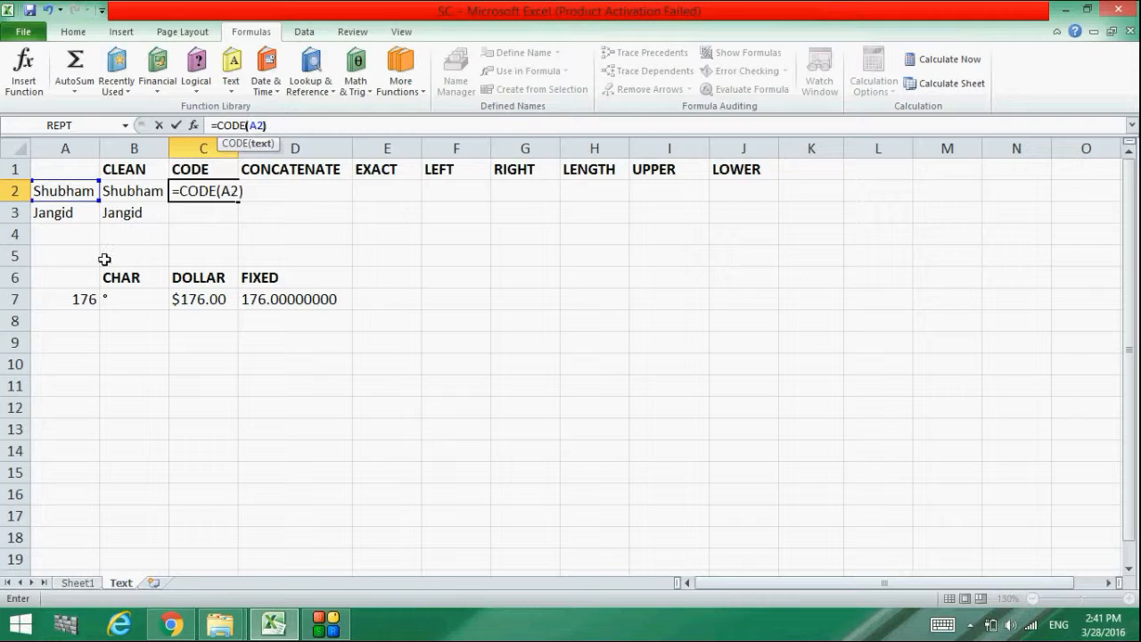
key("Return")
Fill the CODE formula down to C3, returning 74
left_click(224, 190)
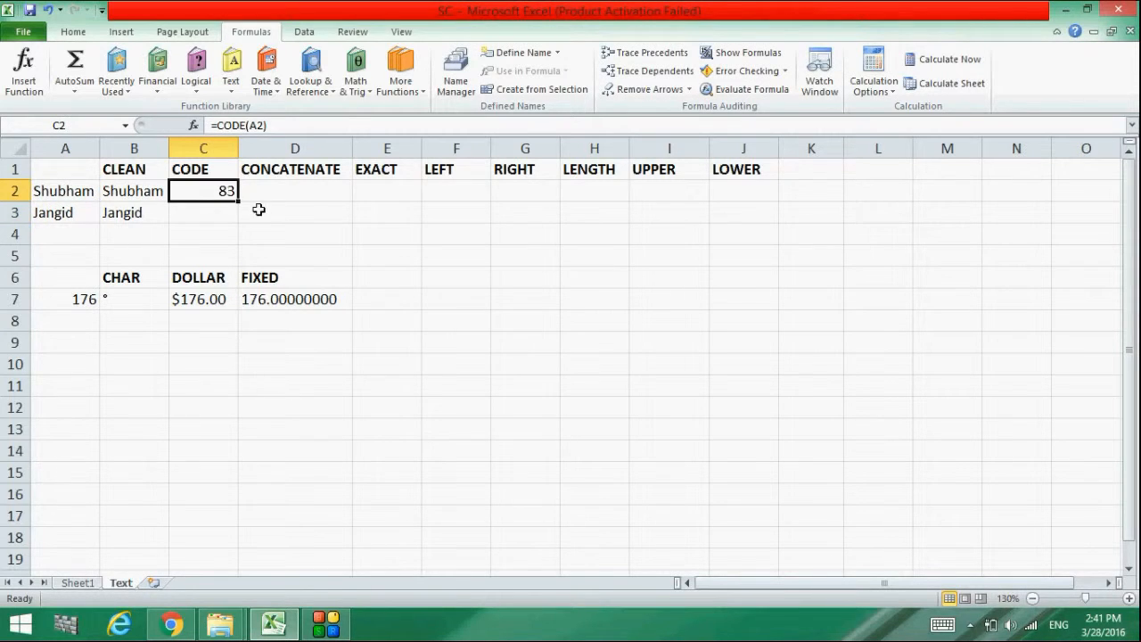
left_click_drag(231, 195, 242, 224)
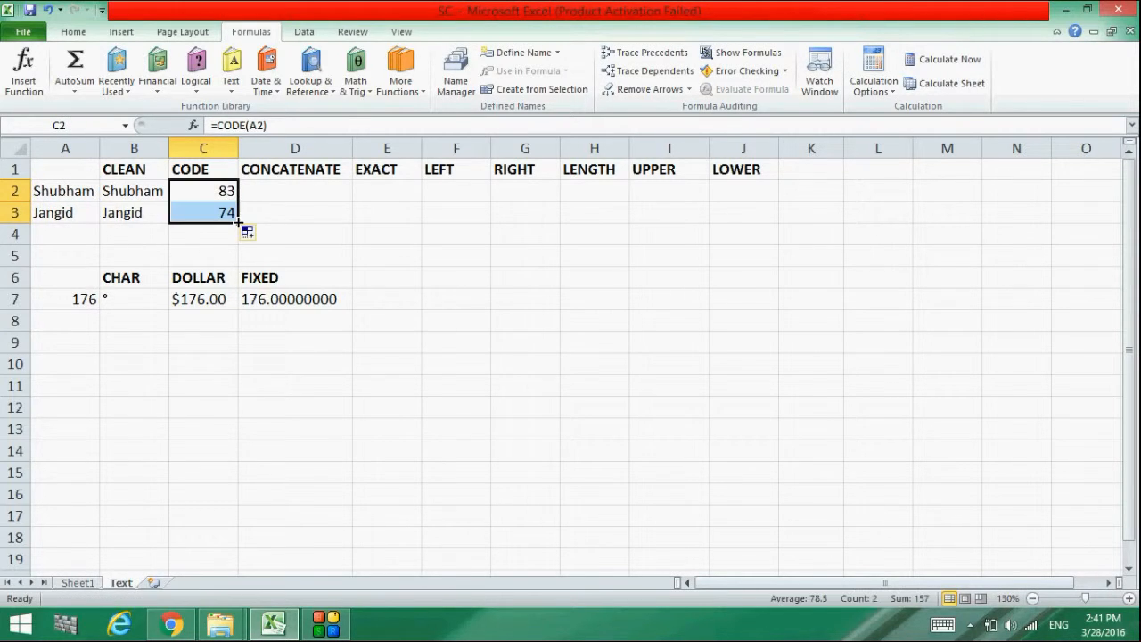
left_click(255, 220)
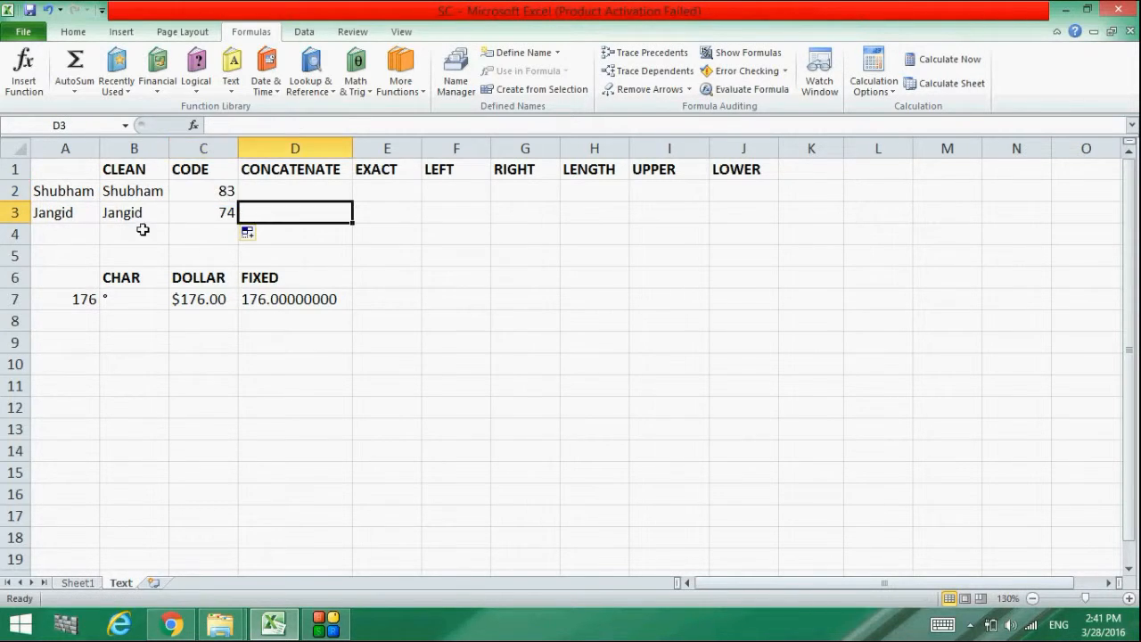
Enter =CONCATENATE(A2,A3) in D2 to join the two names into one string
double_click(263, 191)
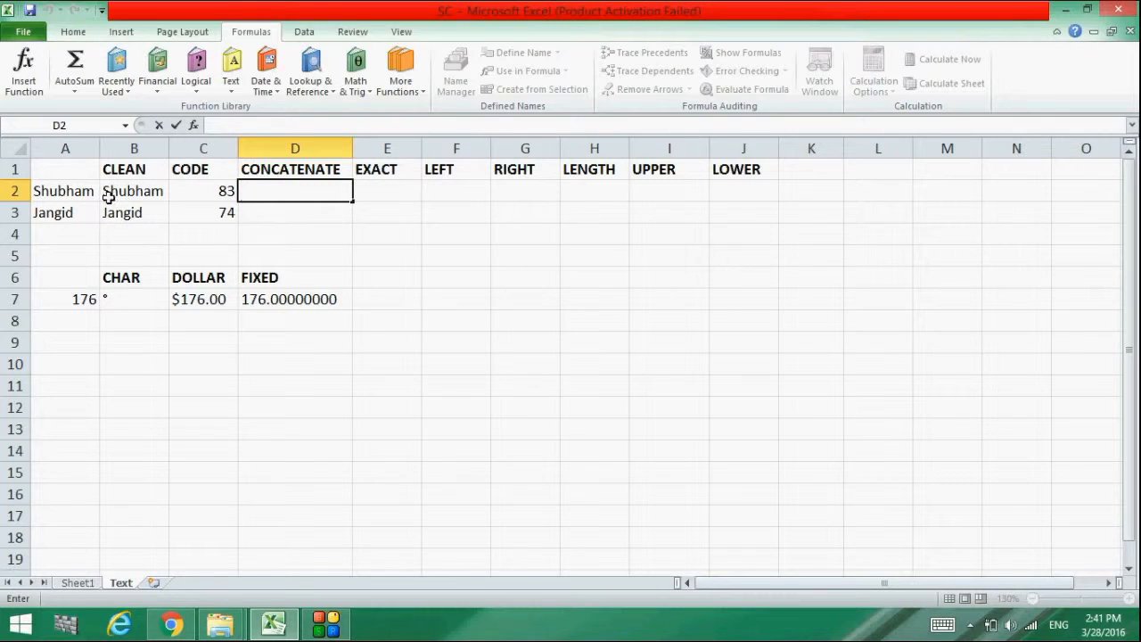
type("=con")
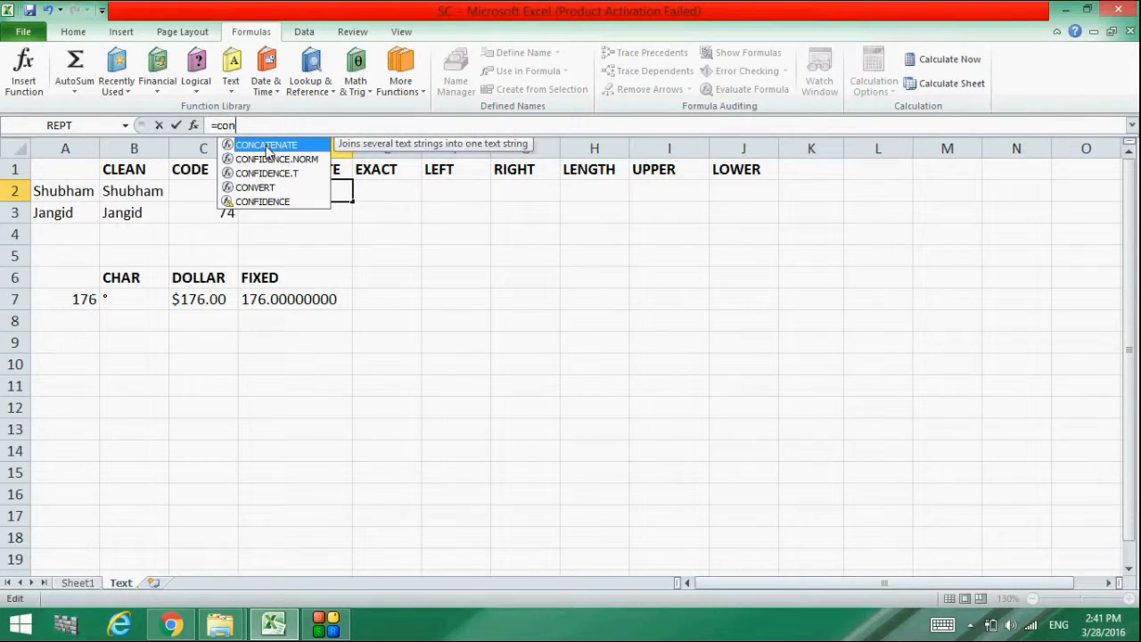
double_click(267, 147)
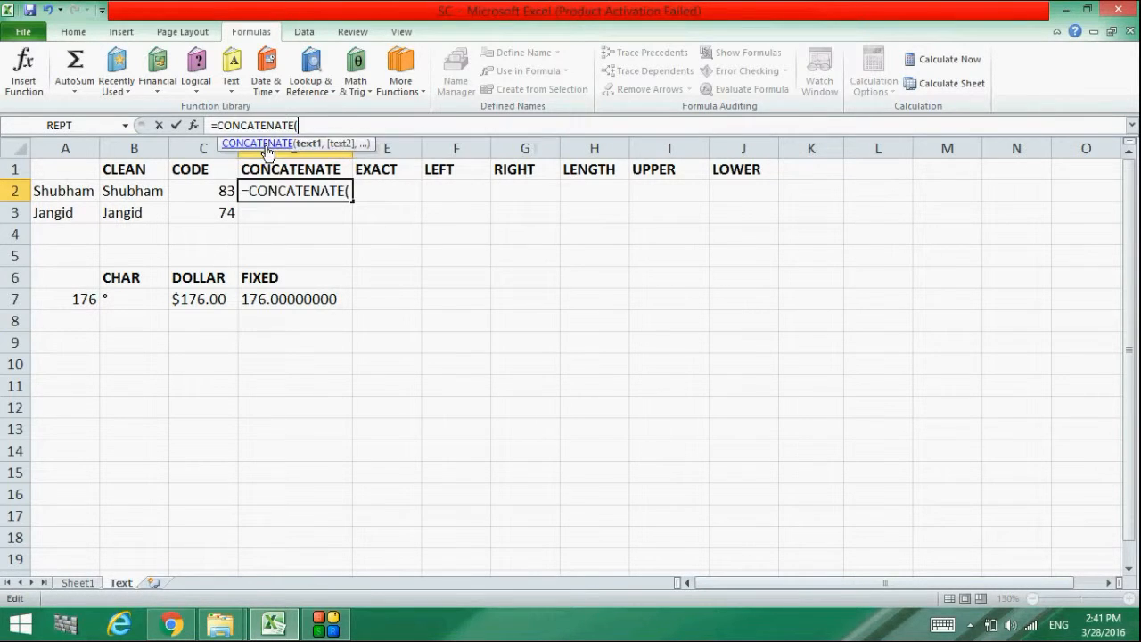
left_click(75, 192)
type(",")
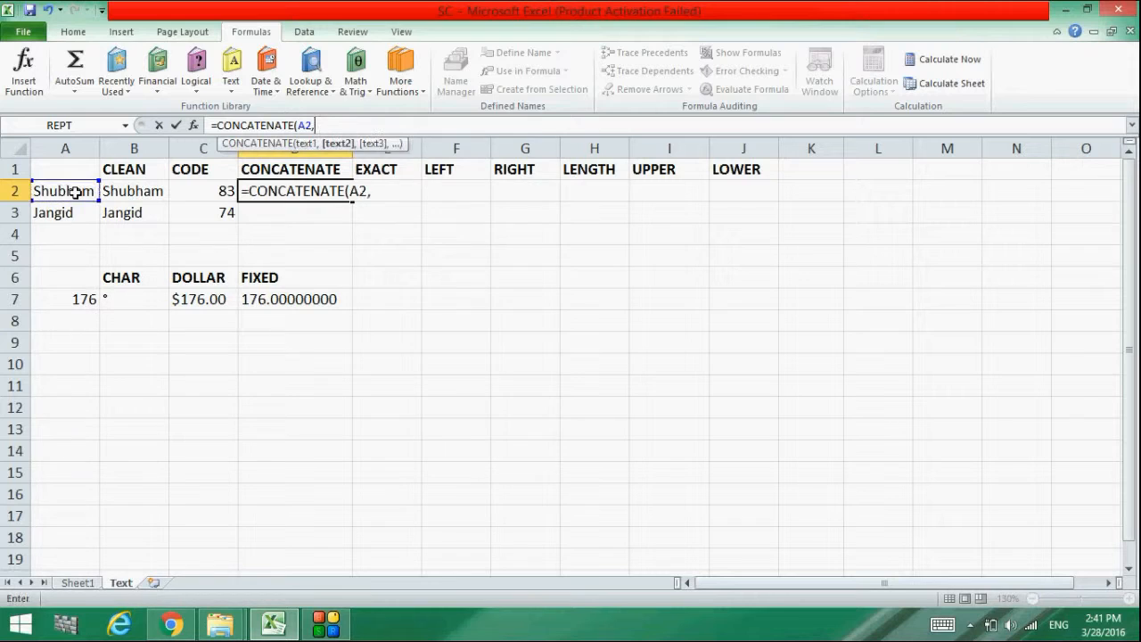
left_click(62, 212)
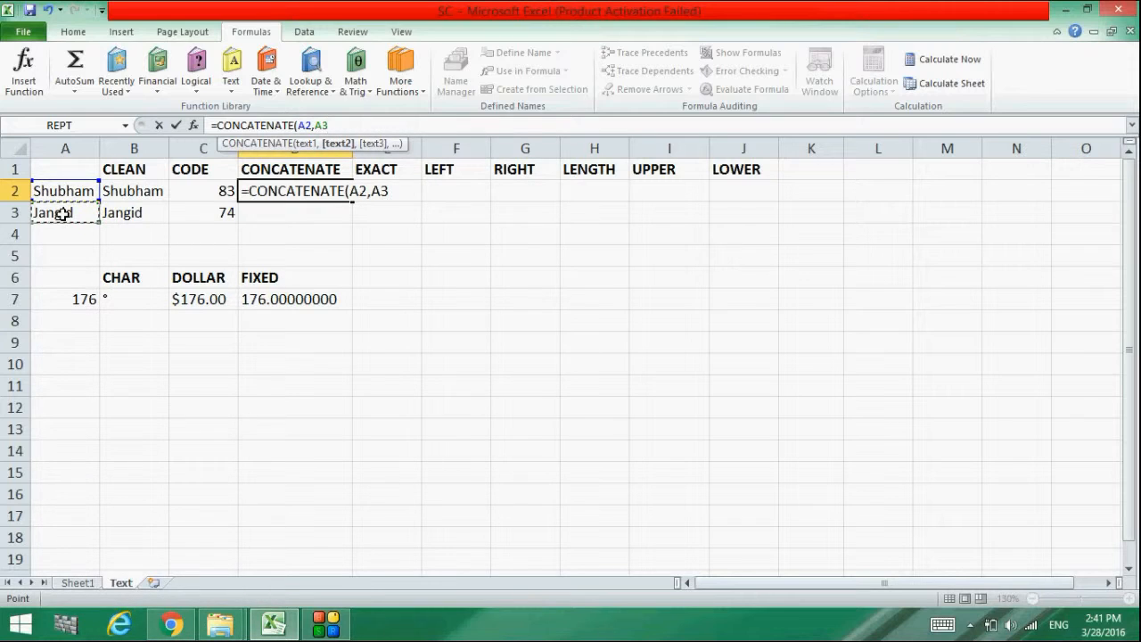
type(")")
key("Return")
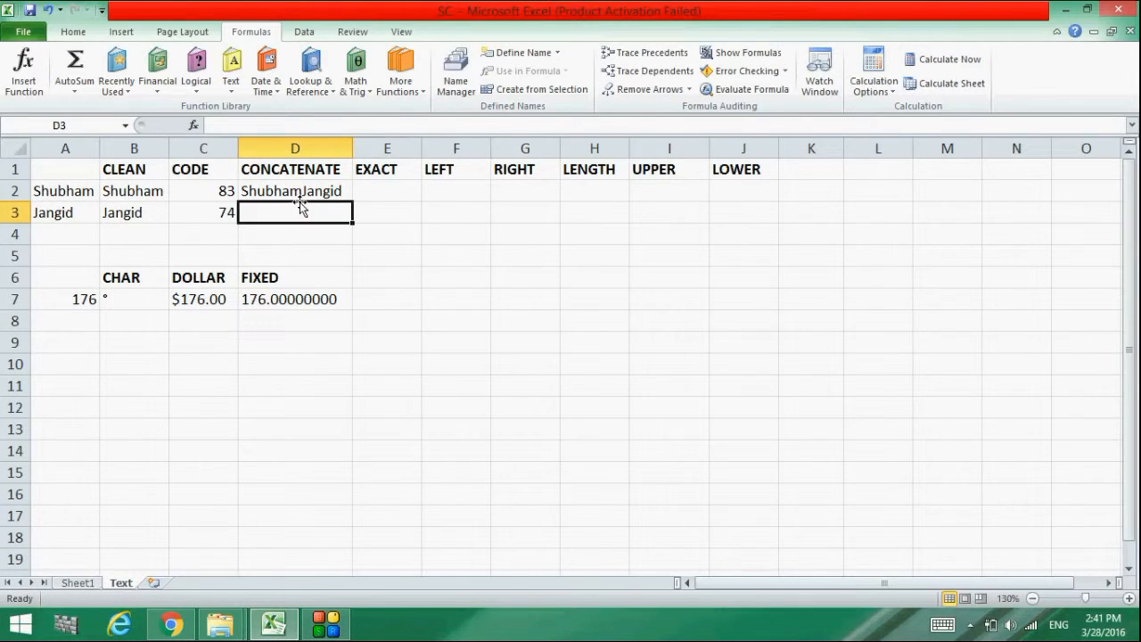
Select cell E2 under the EXACT heading, ready for a formula
double_click(376, 190)
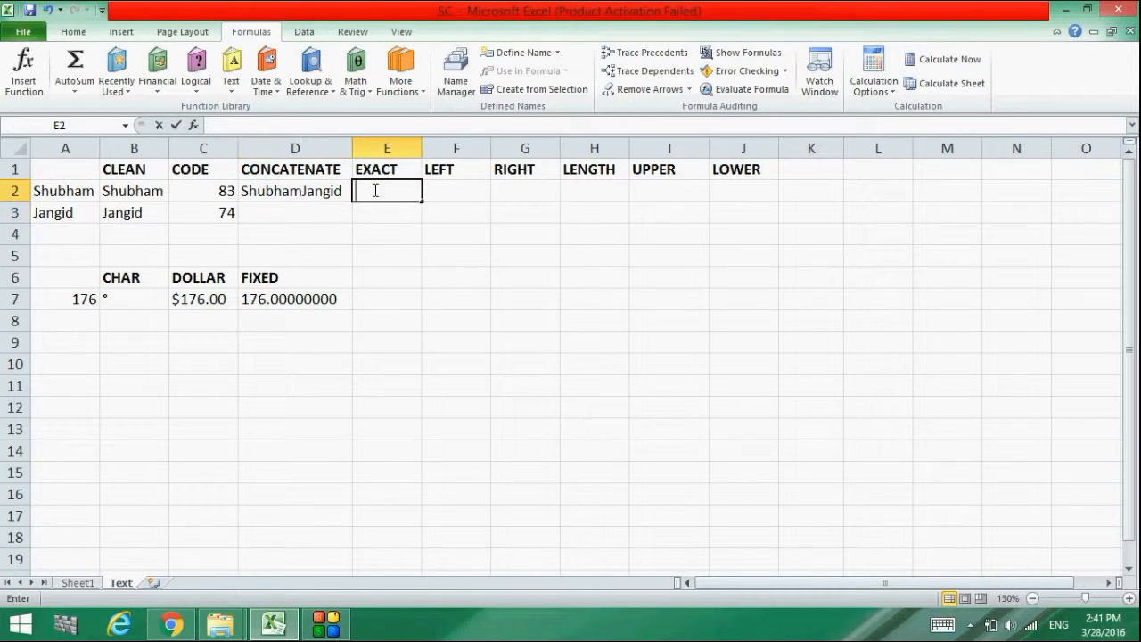
left_click(365, 215)
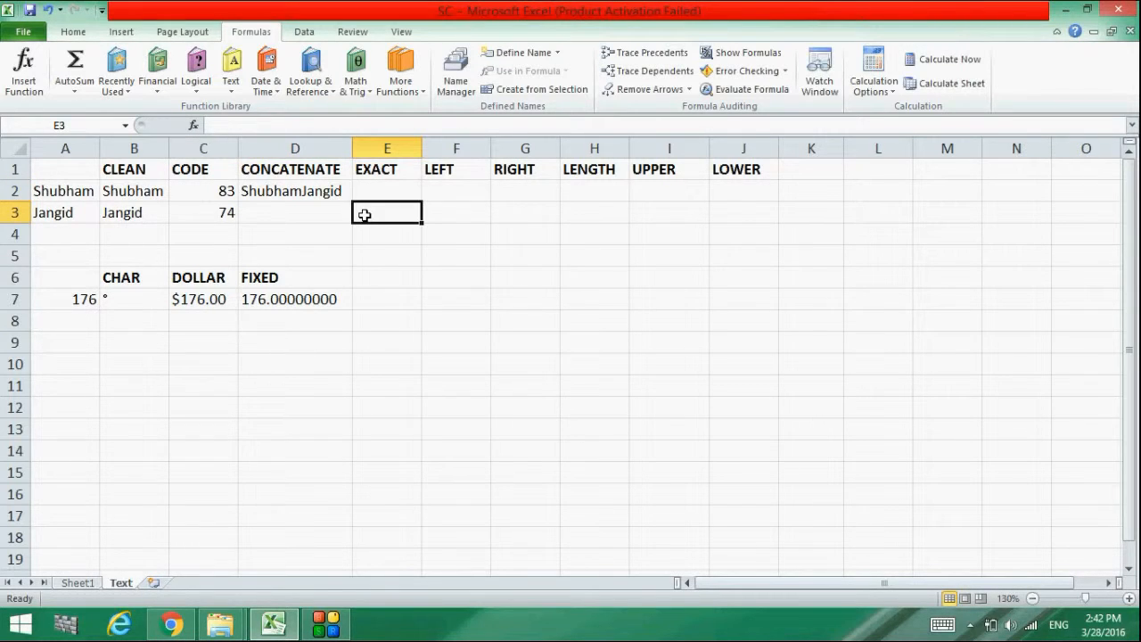
double_click(382, 185)
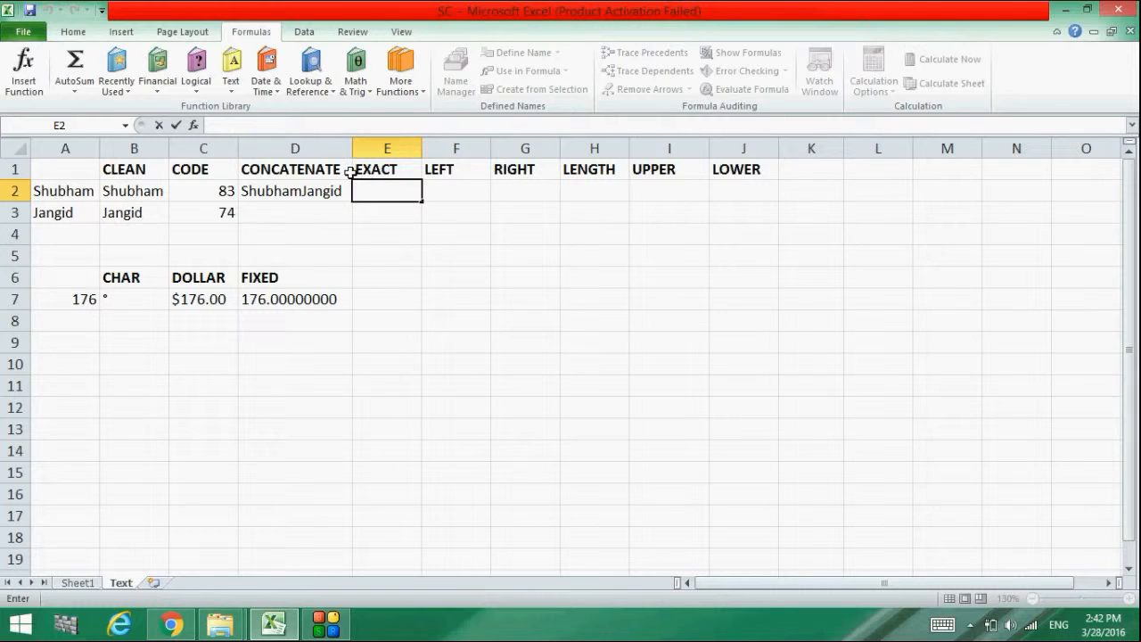
left_click(295, 145)
left_click(382, 188)
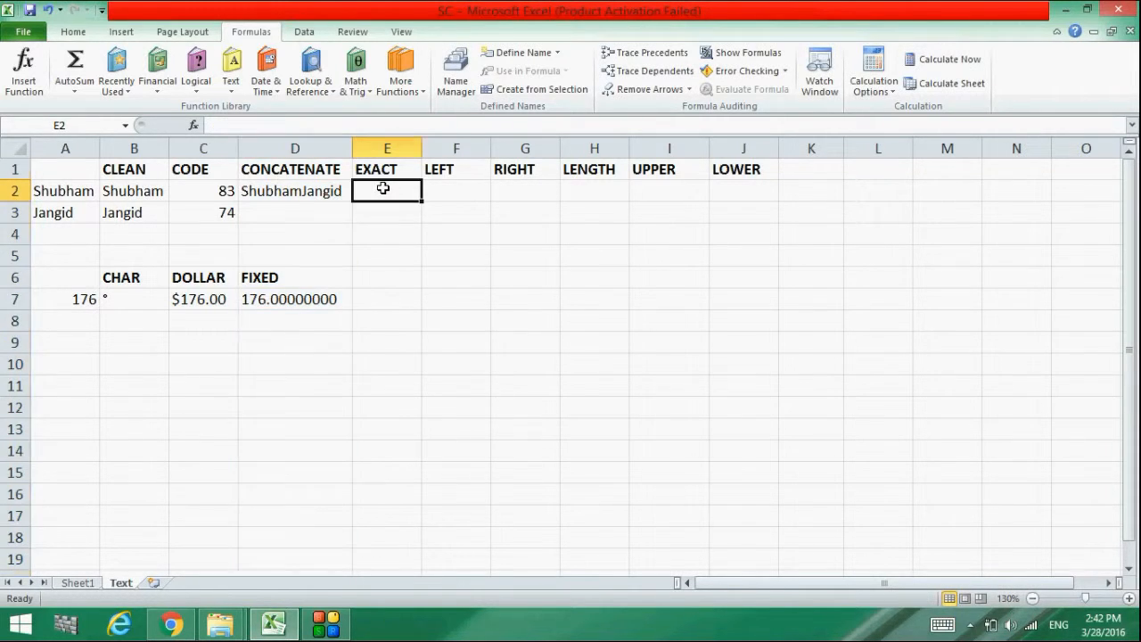
double_click(383, 188)
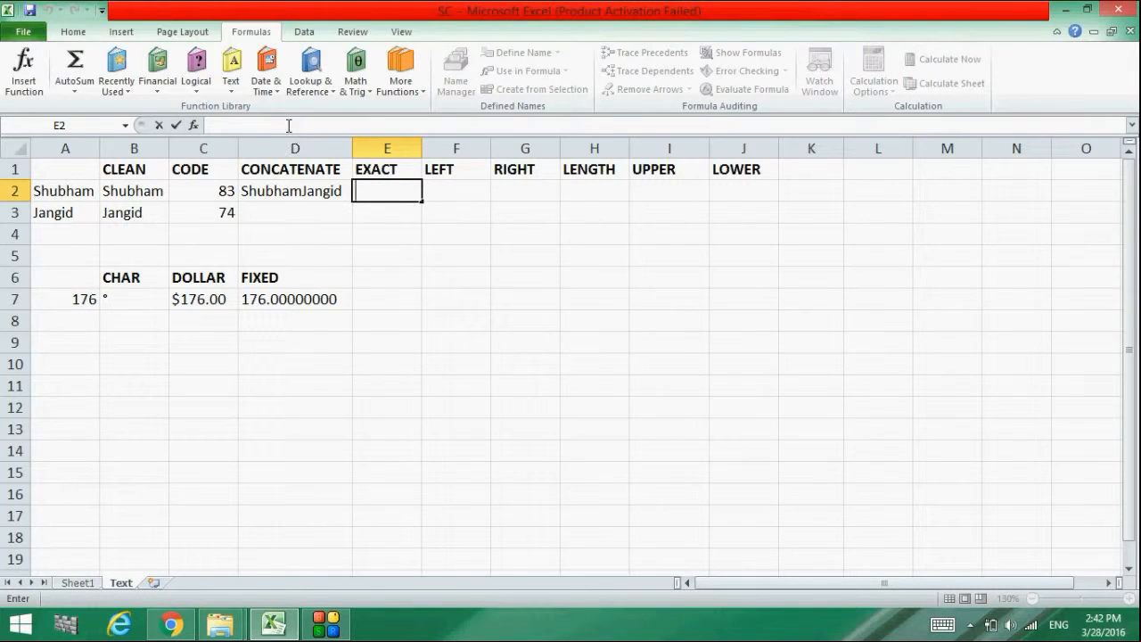
Enter =EXACT(A2,A3) in E2, returning FALSE, and check the two names in A2 and A3
type("=ex")
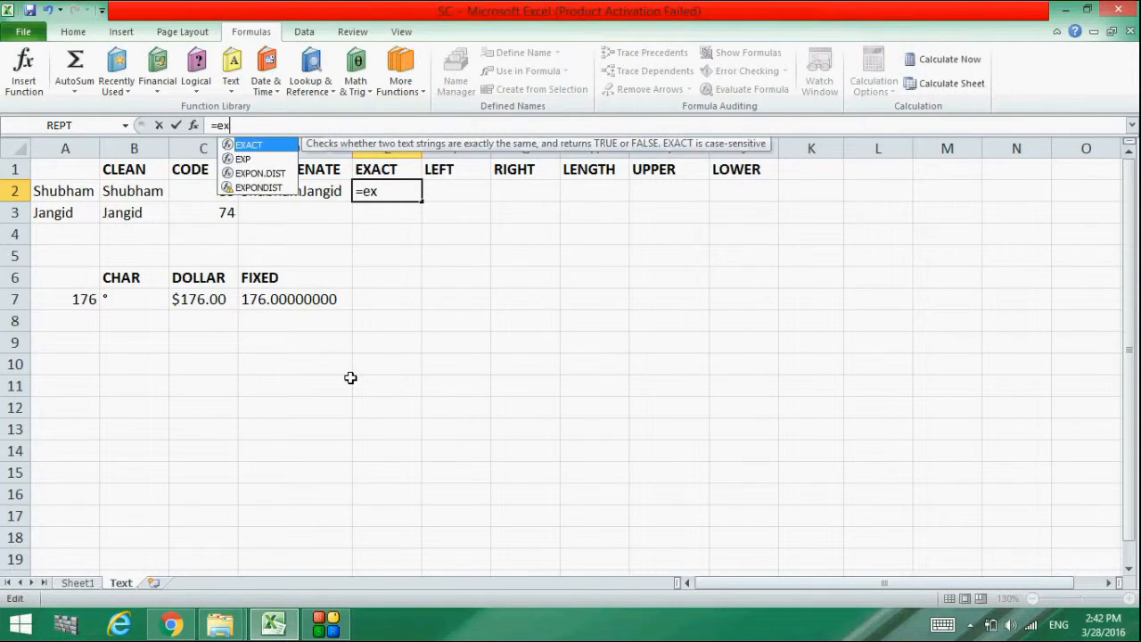
double_click(253, 146)
left_click(98, 195)
type(",")
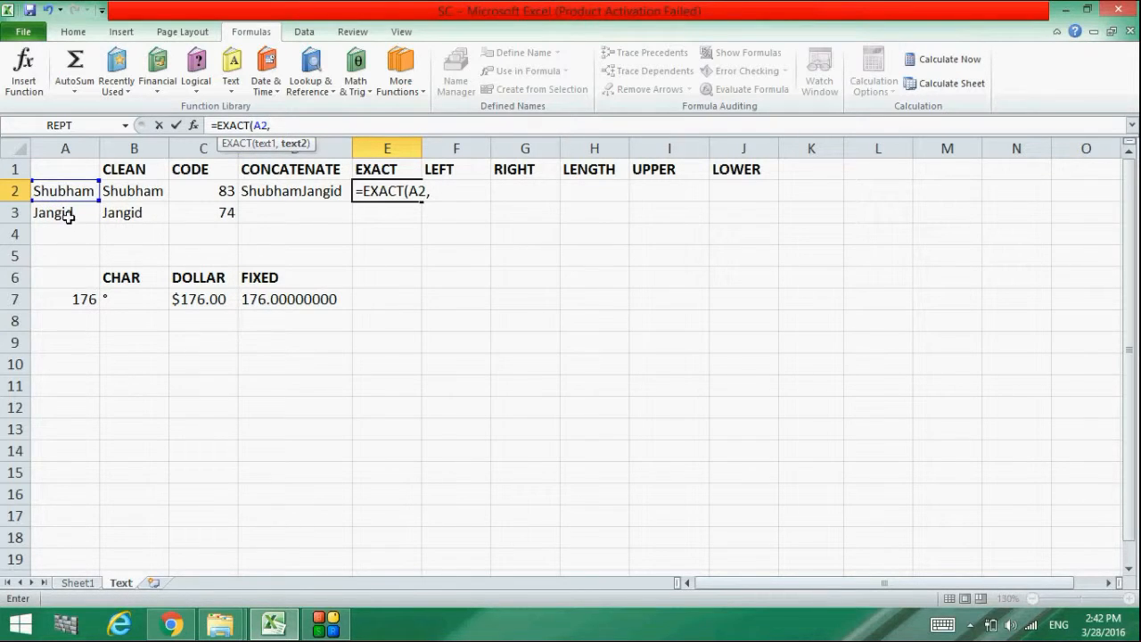
left_click(68, 216)
type(")")
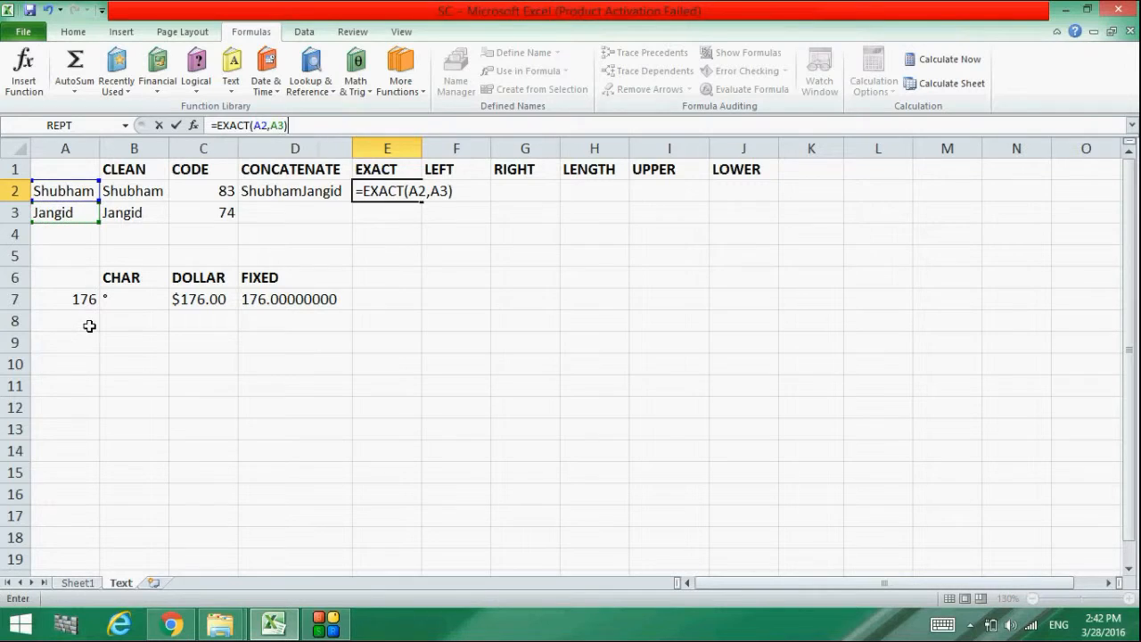
key("Return")
left_click(392, 193)
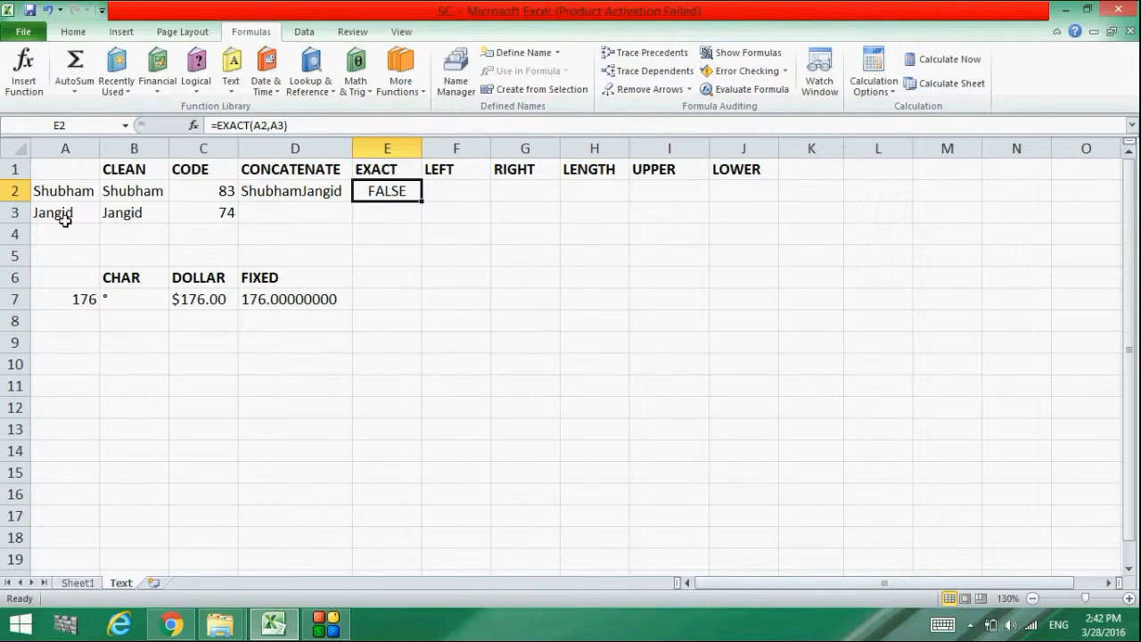
left_click(79, 190)
left_click(82, 210)
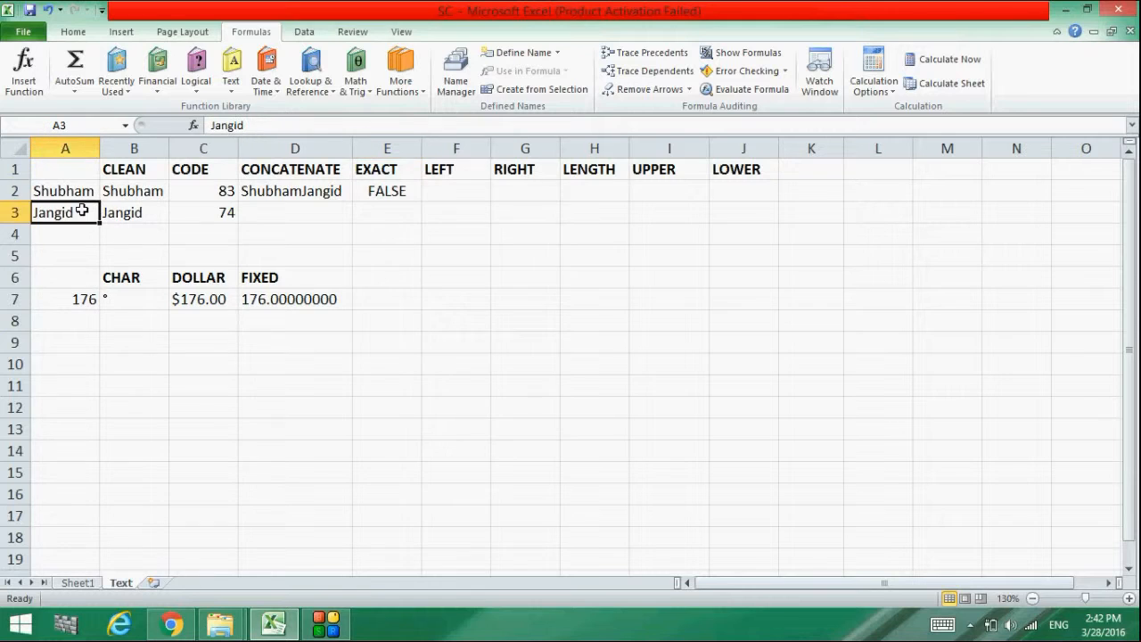
double_click(82, 211)
key("BackSpace")
key("BackSpace")
key("BackSpace")
key("BackSpace")
key("BackSpace")
key("BackSpace")
key("Return")
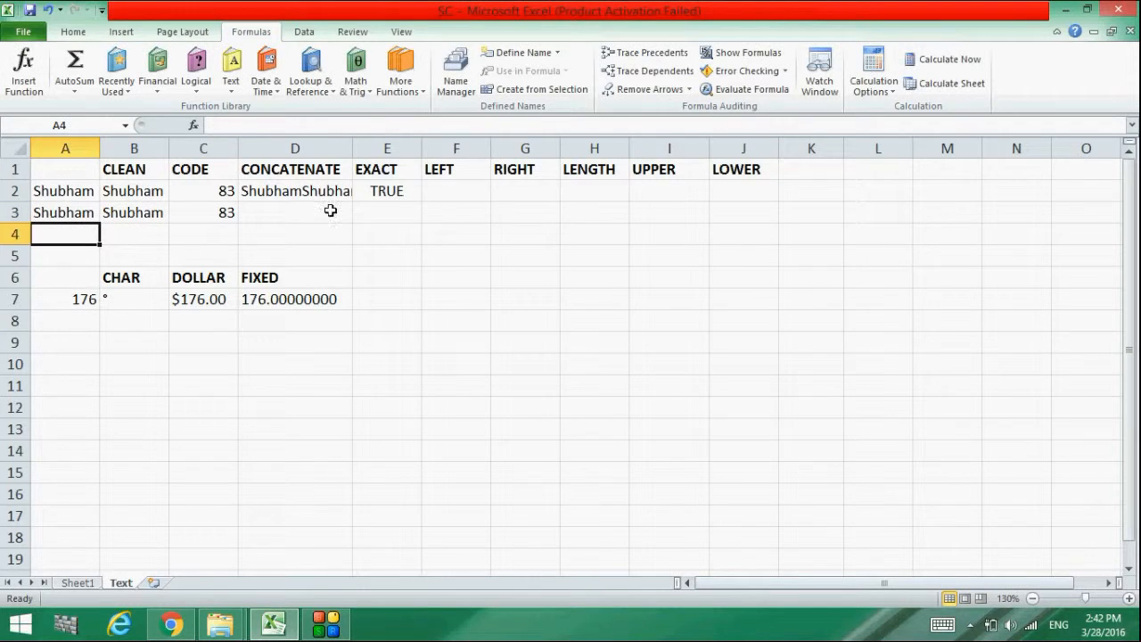
left_click(369, 240)
left_click(378, 214)
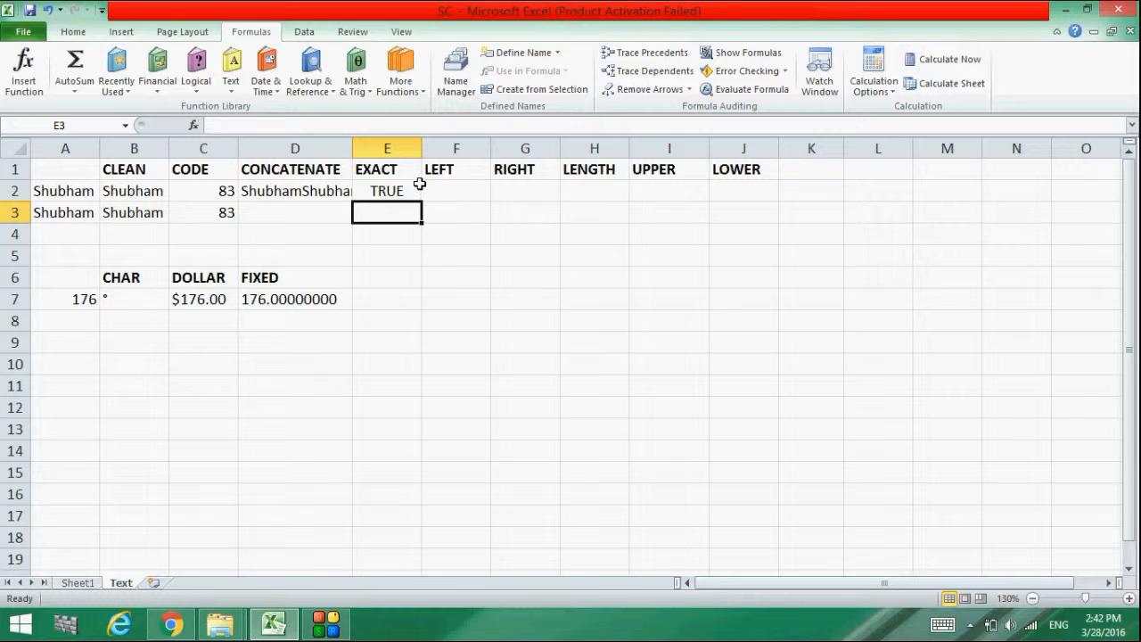
left_click(95, 214)
double_click(97, 216)
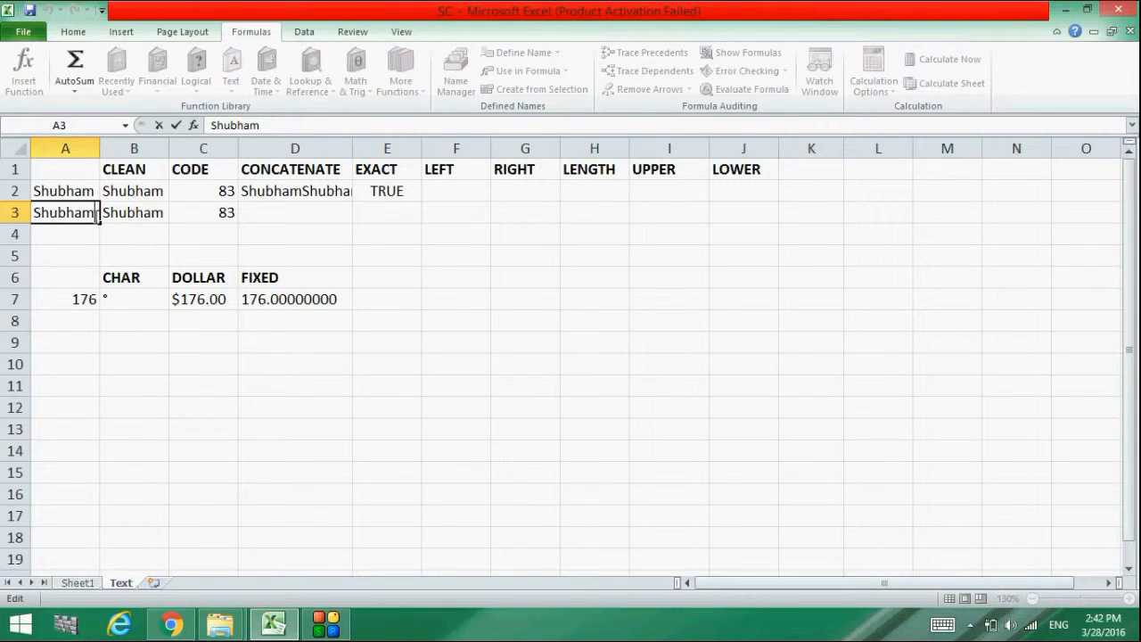
key("BackSpace")
type("<M")
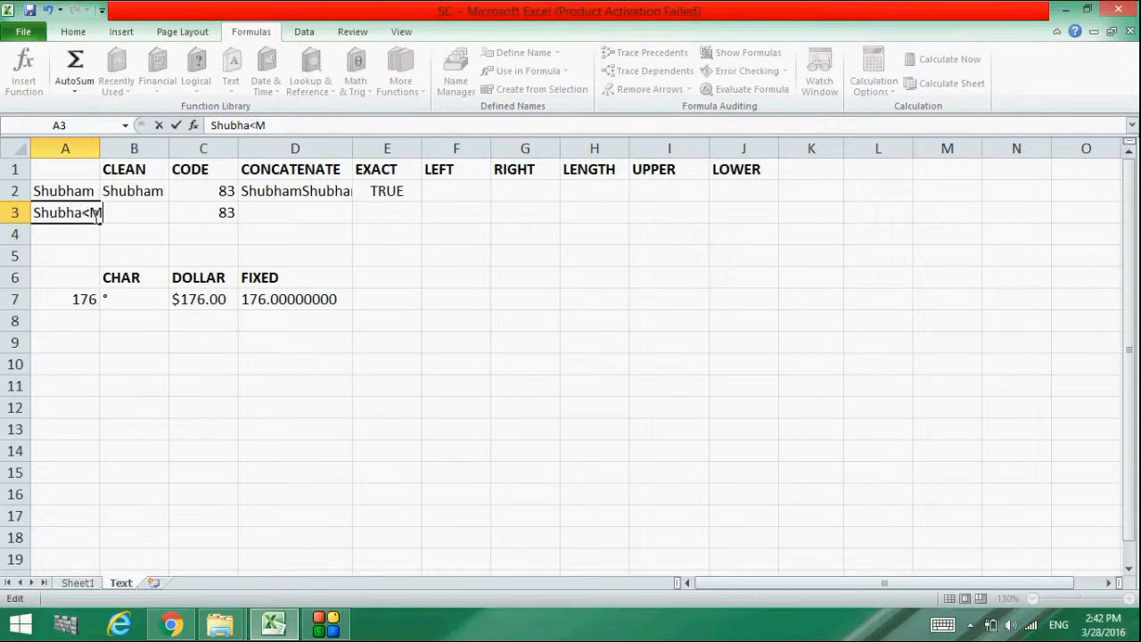
key("BackSpace")
key("BackSpace")
type("M")
key("Return")
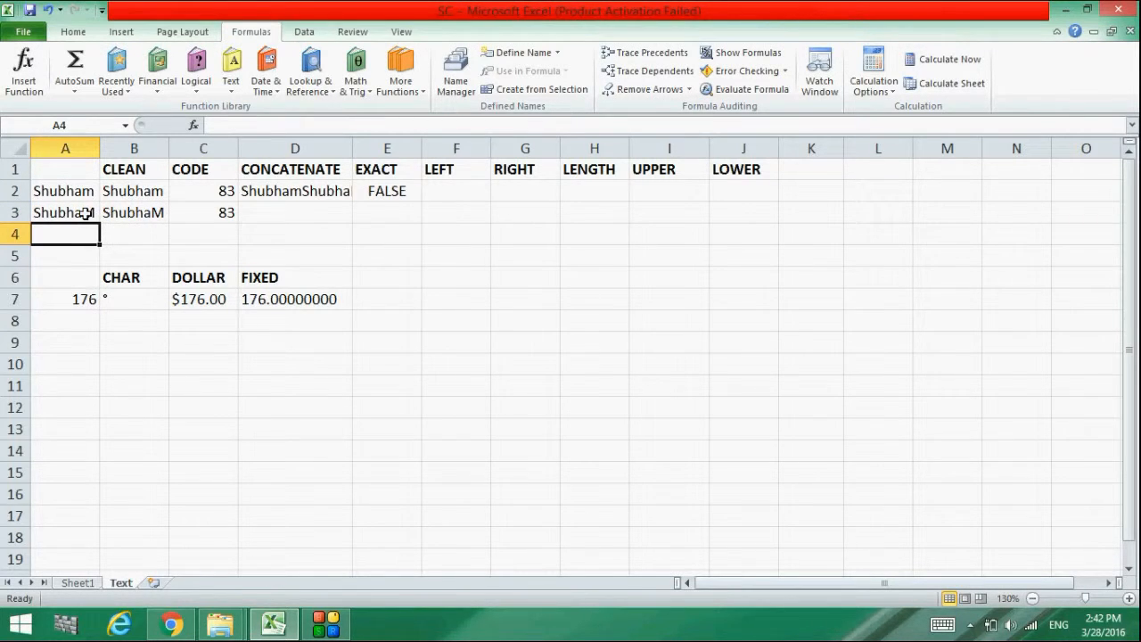
double_click(95, 212)
key("BackSpace")
type("m")
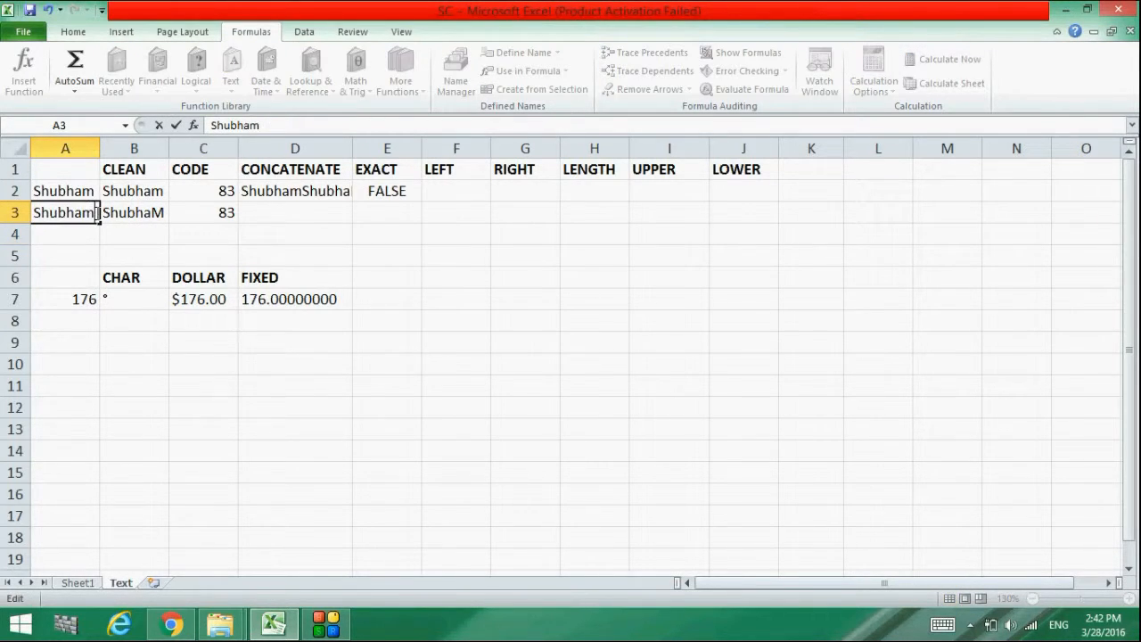
left_click(395, 232)
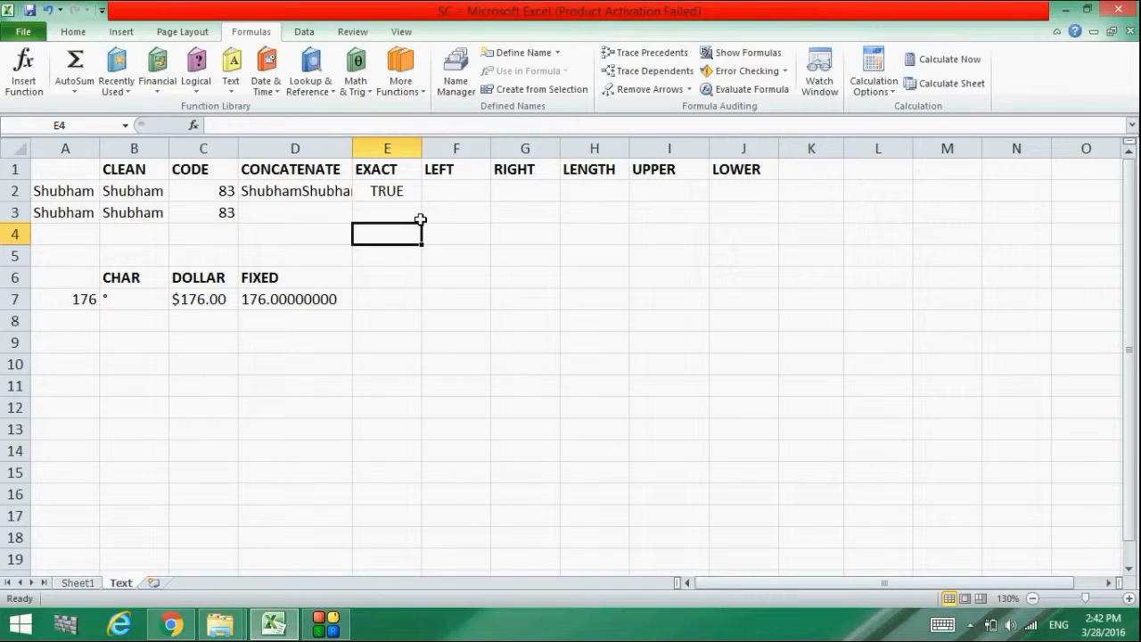
left_click(390, 189)
left_click(409, 218)
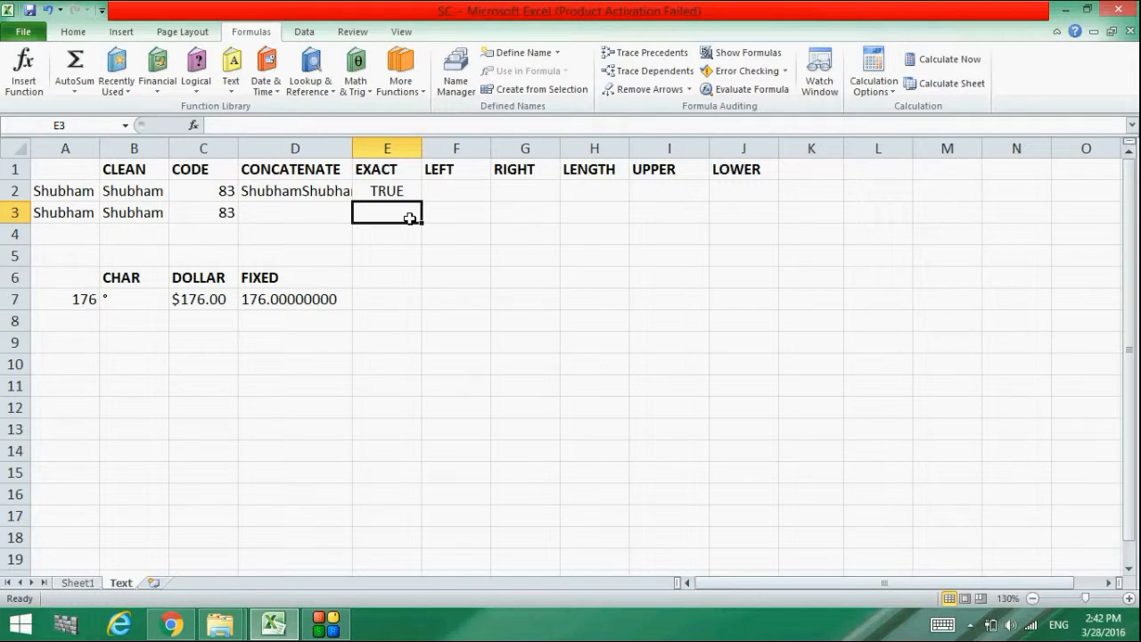
double_click(94, 212)
key("BackSpace")
key("BackSpace")
key("BackSpace")
key("BackSpace")
key("BackSpace")
key("BackSpace")
key("BackSpace")
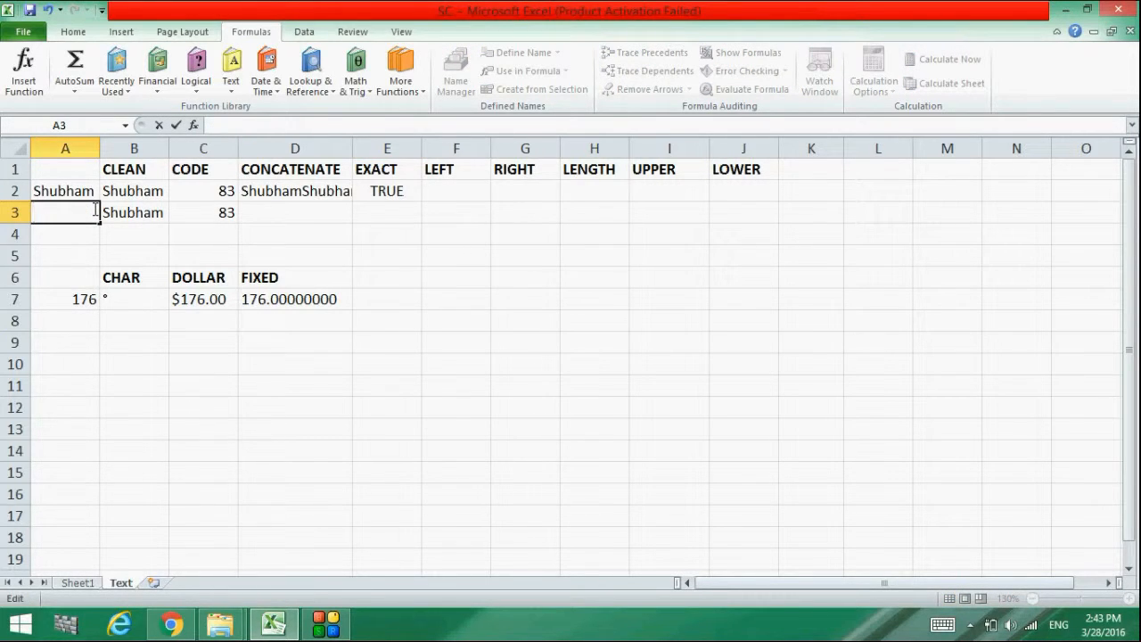
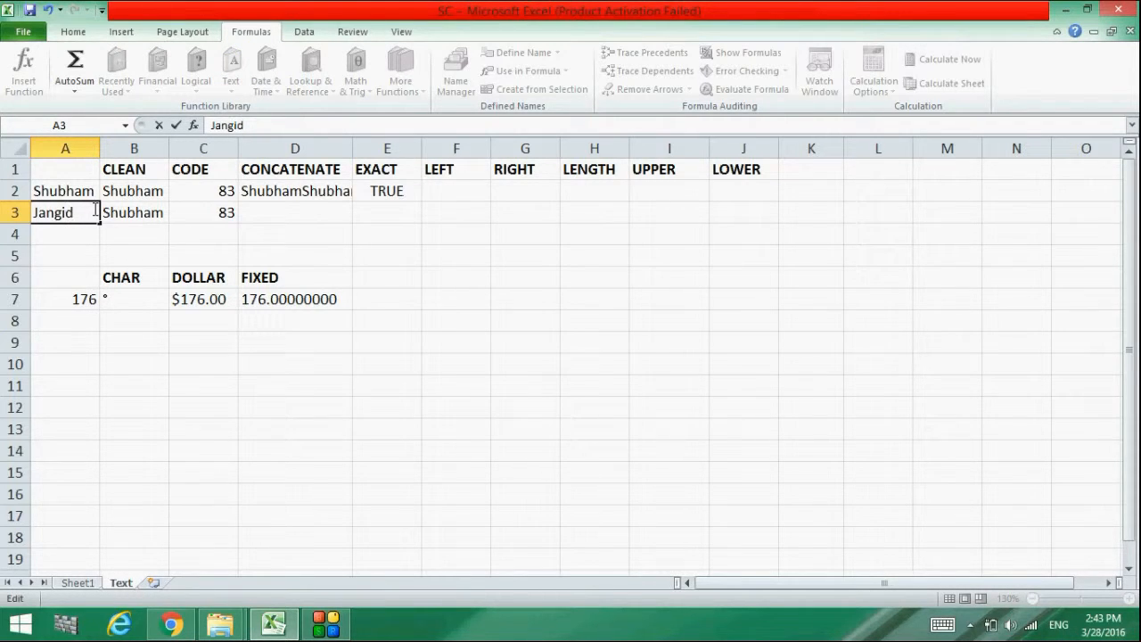
key("Return")
left_click(467, 205)
left_click(461, 195)
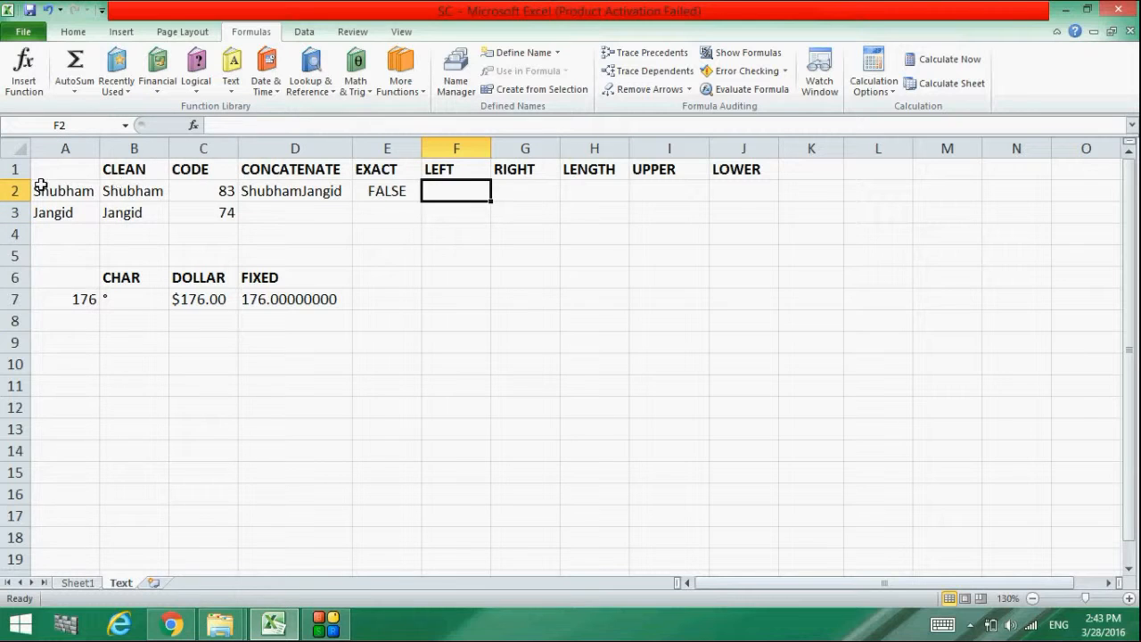
left_click(231, 131)
type("=left(")
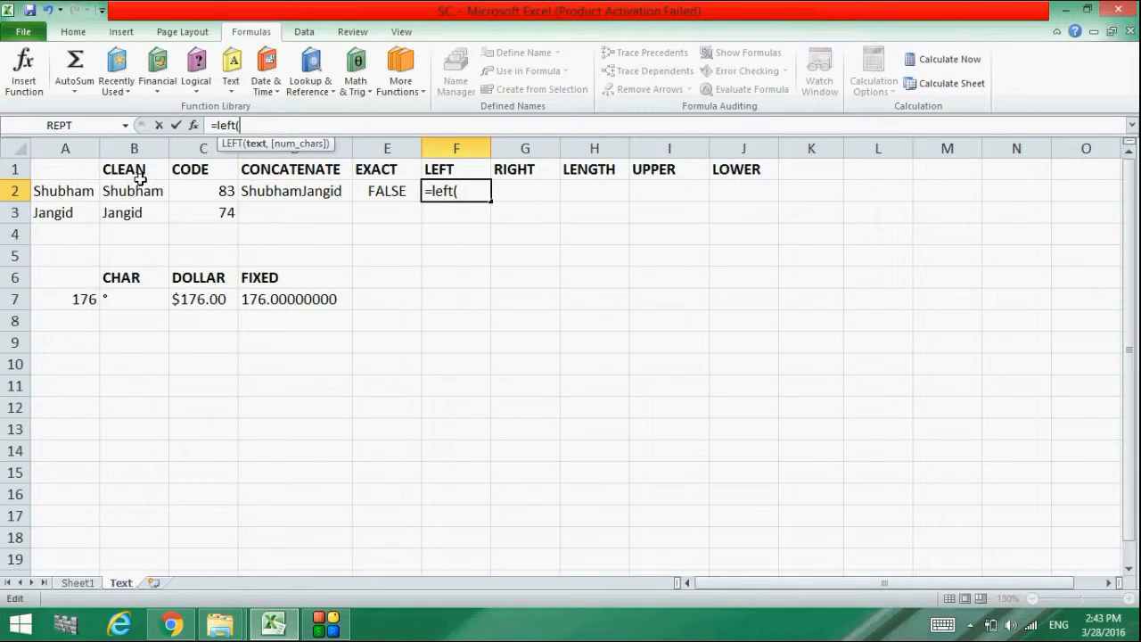
left_click(82, 194)
type(",")
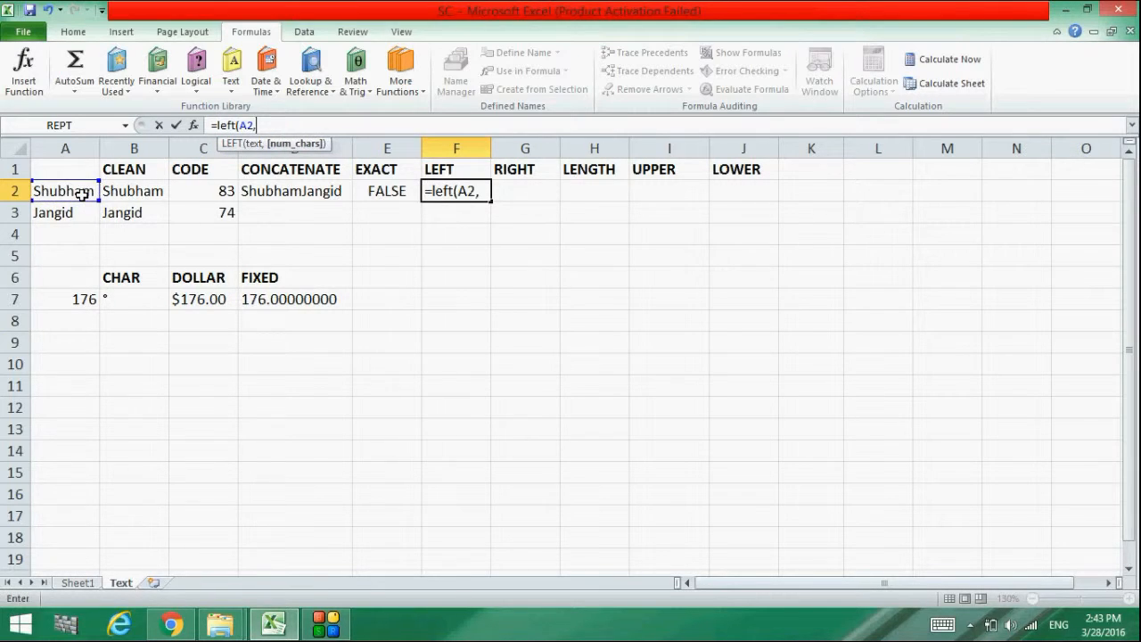
type("4)")
key("Return")
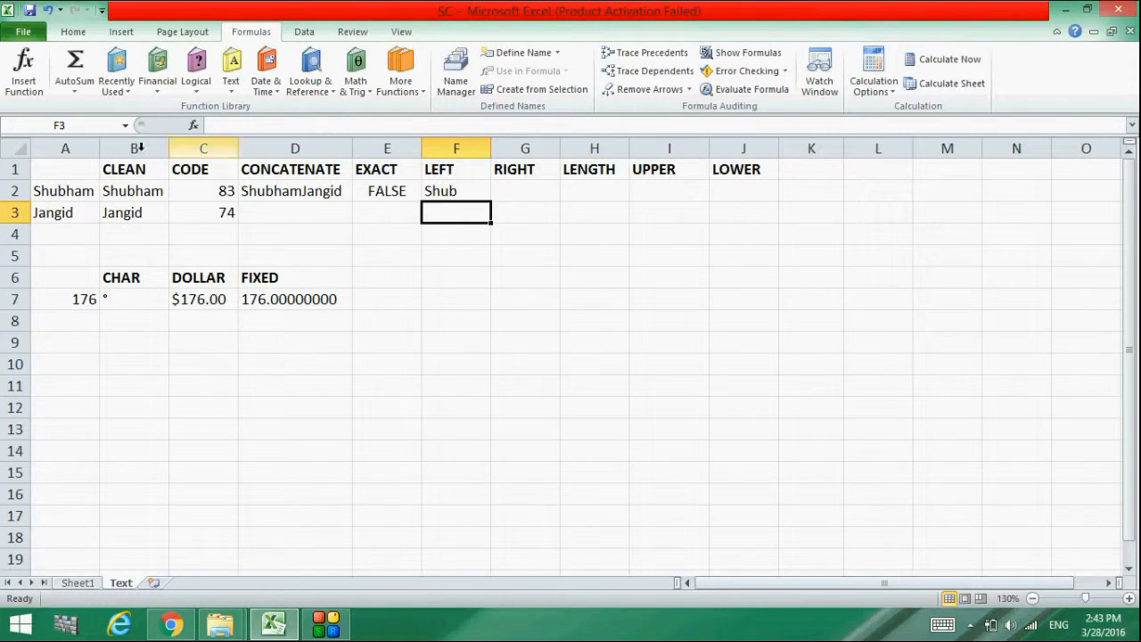
left_click(45, 193)
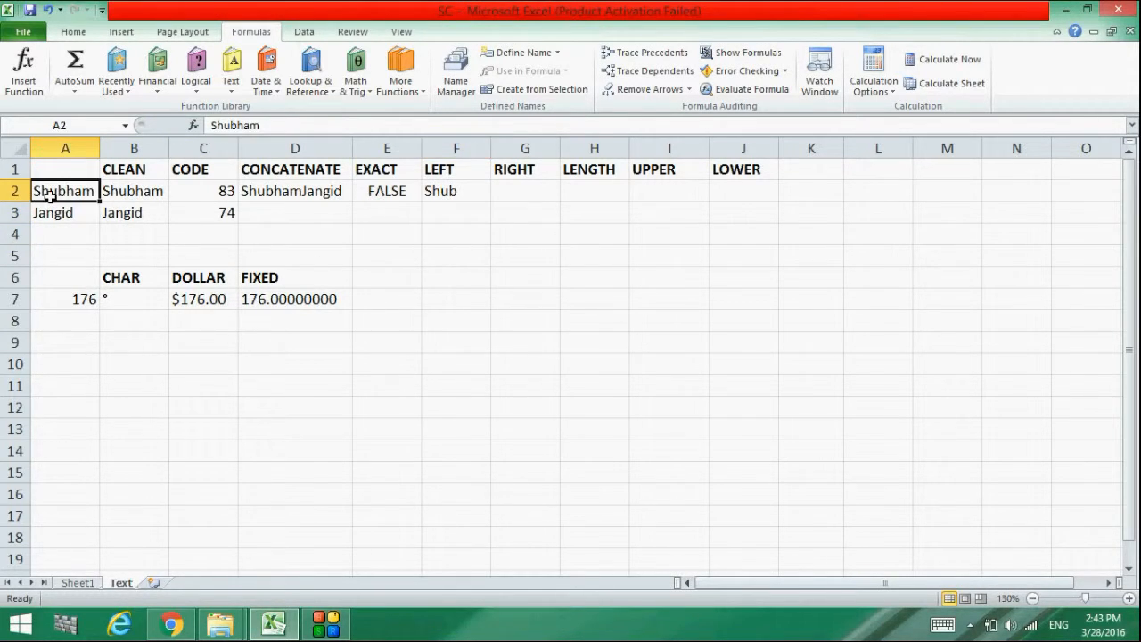
left_click(459, 192)
left_click_drag(490, 201, 492, 225)
Enter =RIGHT(A2,3) in G2 and fill it down to G3, giving ham and gid
double_click(523, 189)
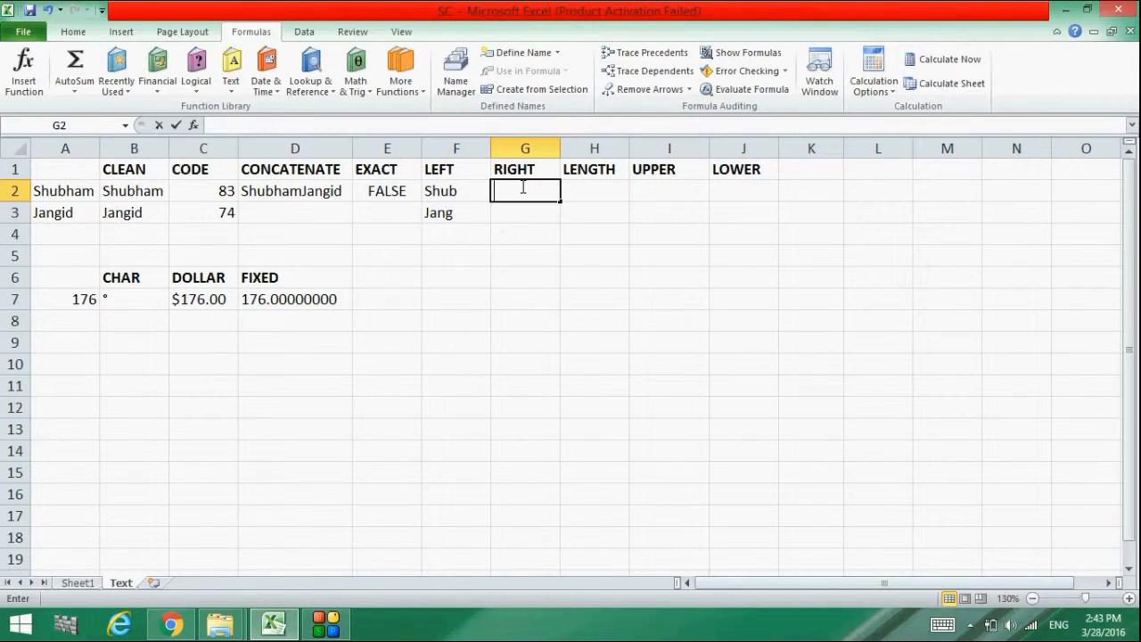
left_click(313, 130)
type("=right(")
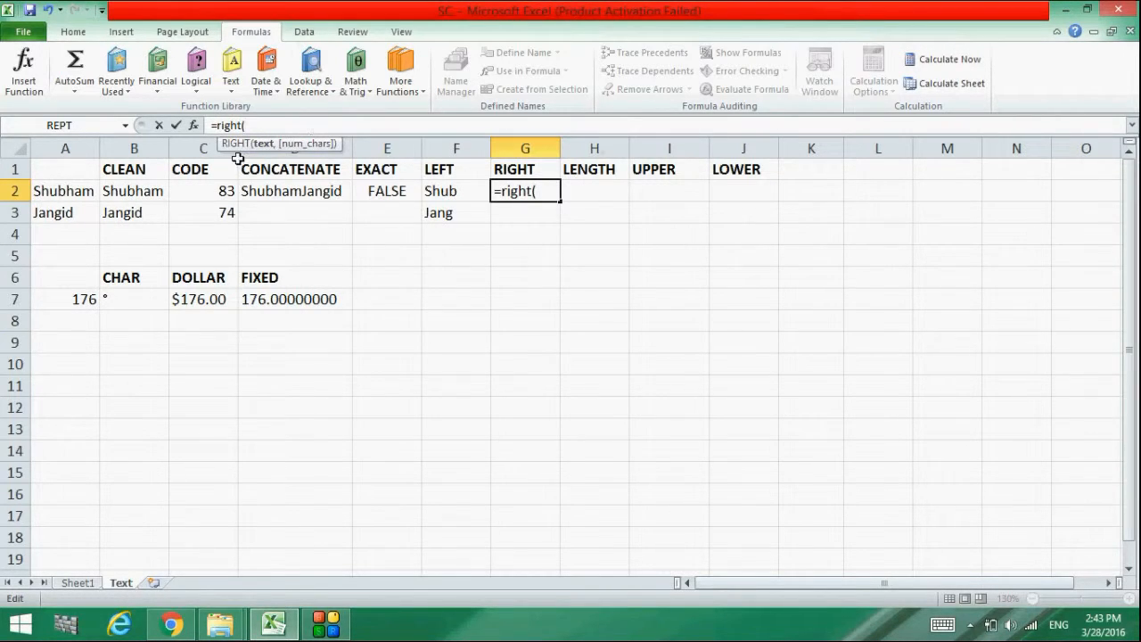
left_click(94, 190)
type(",")
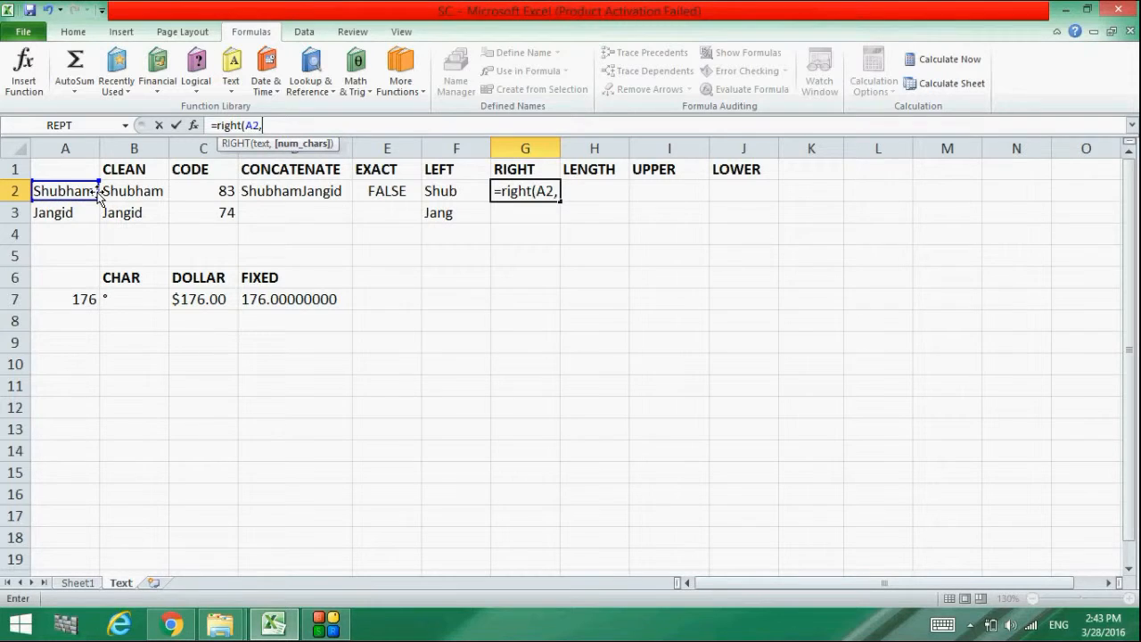
type("3)")
key("Return")
left_click(542, 191)
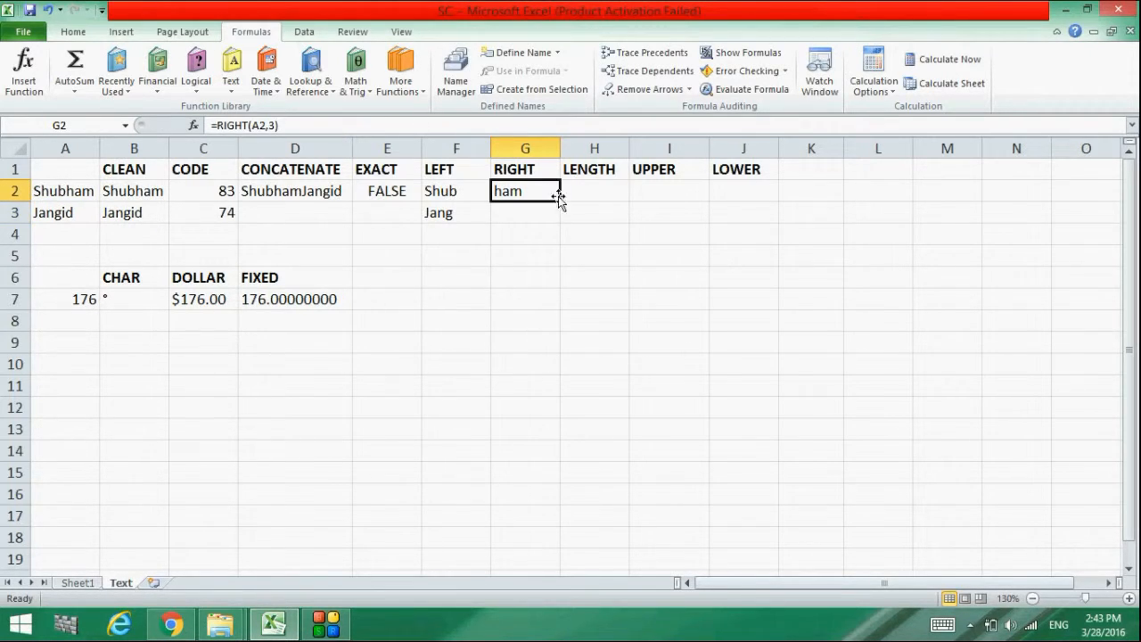
left_click_drag(562, 202, 562, 223)
left_click(579, 191)
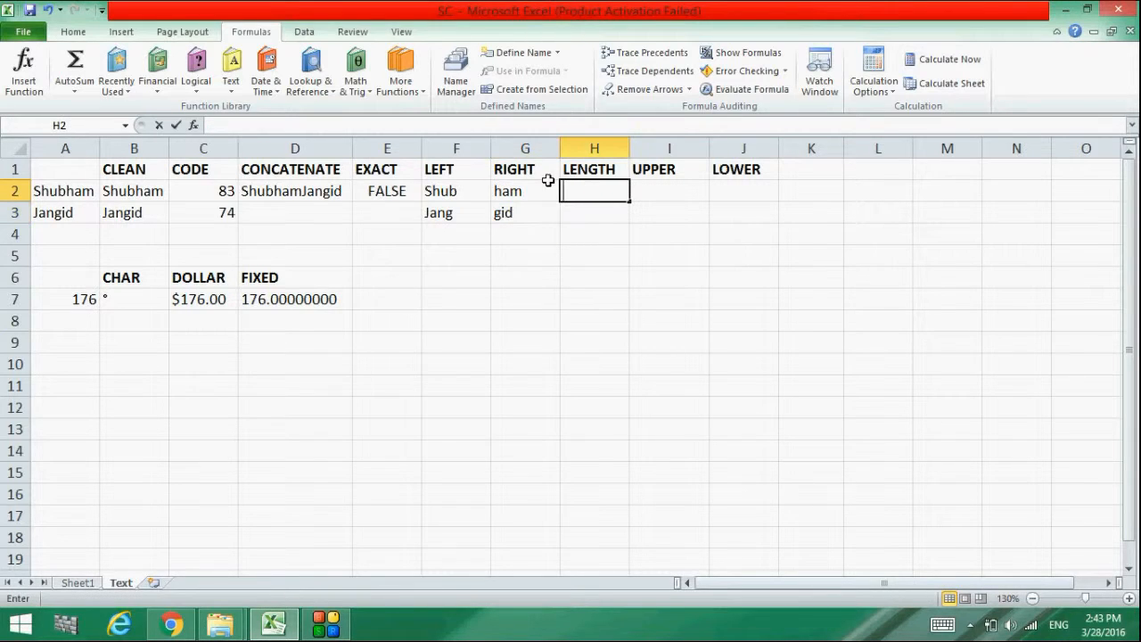
Enter =LEN(B2) in H2 and fill it down to H3, returning 7 and 6
left_click(376, 126)
type("=")
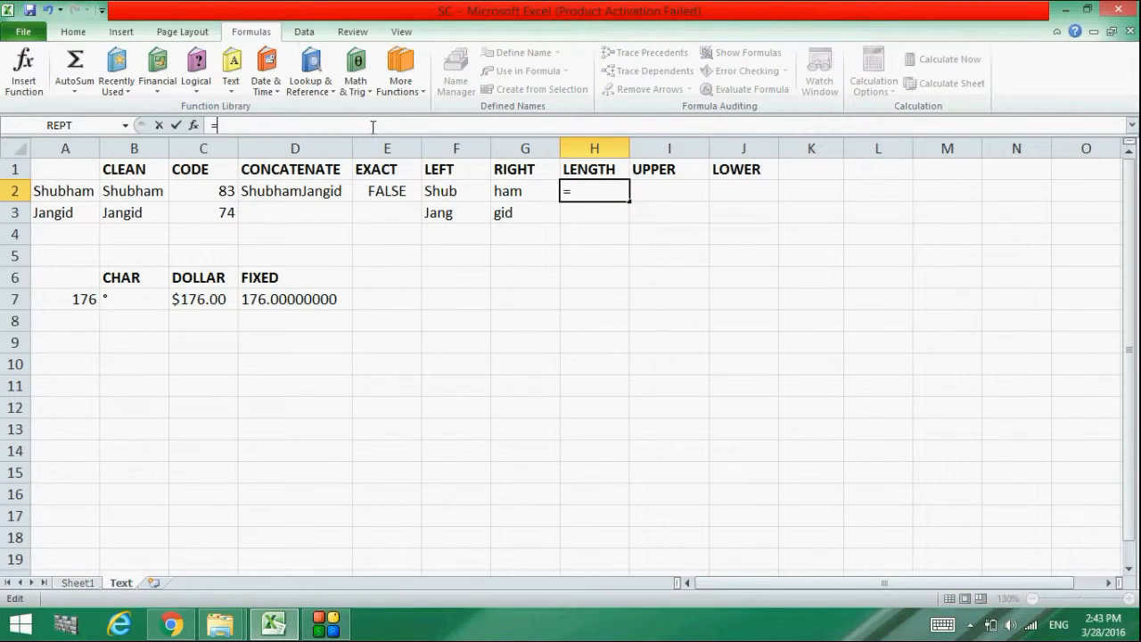
type("len")
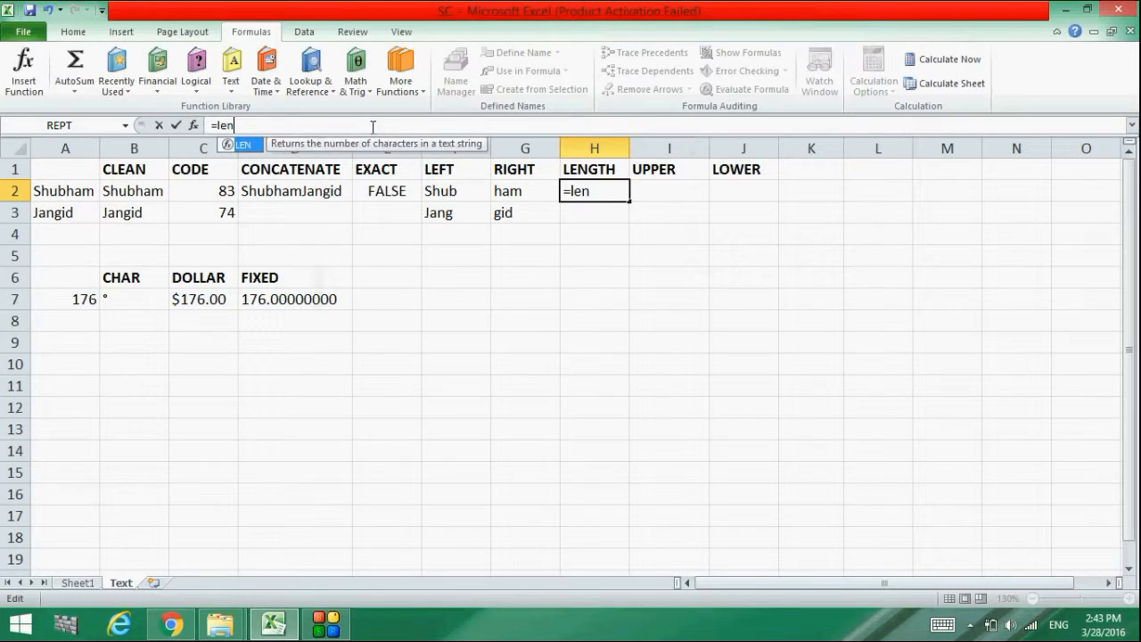
type("()")
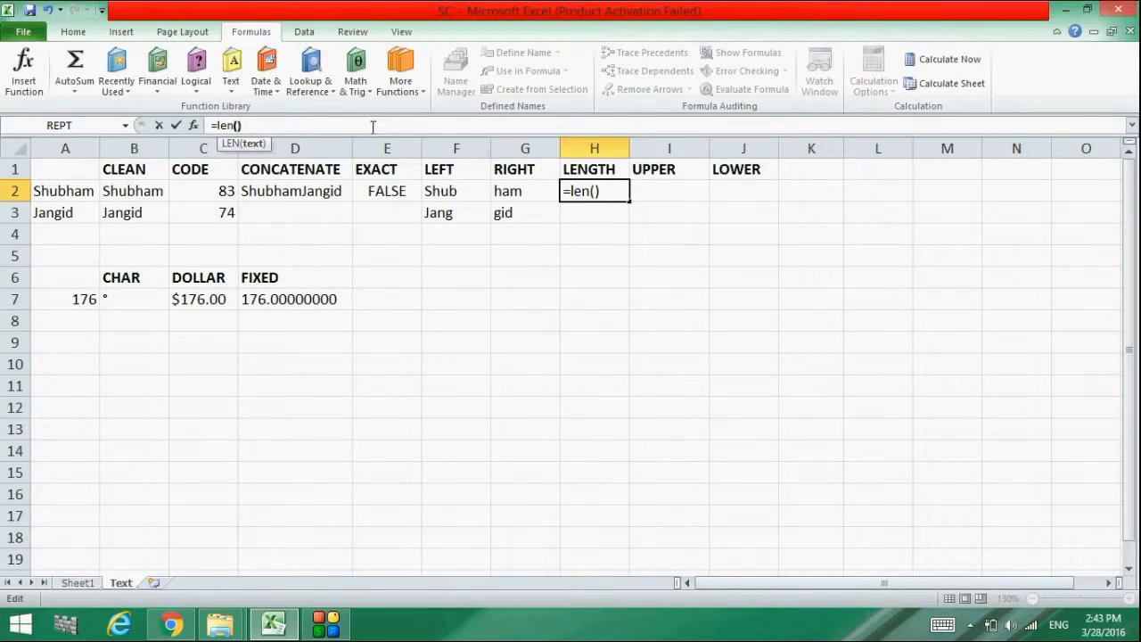
left_click(236, 125)
left_click(123, 189)
key("Return")
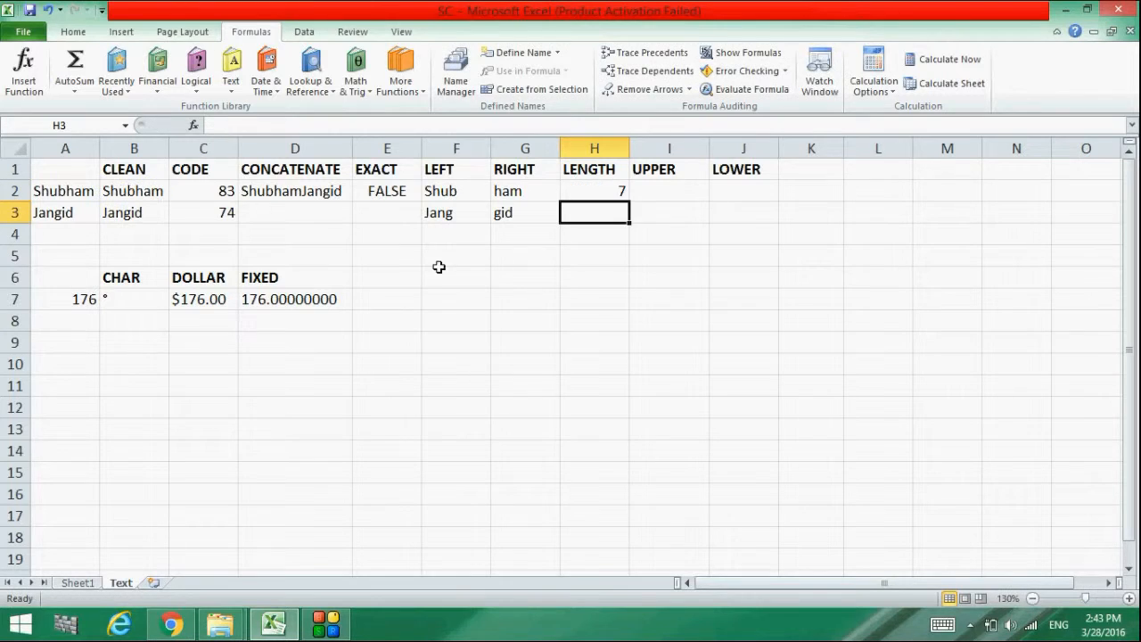
left_click(617, 190)
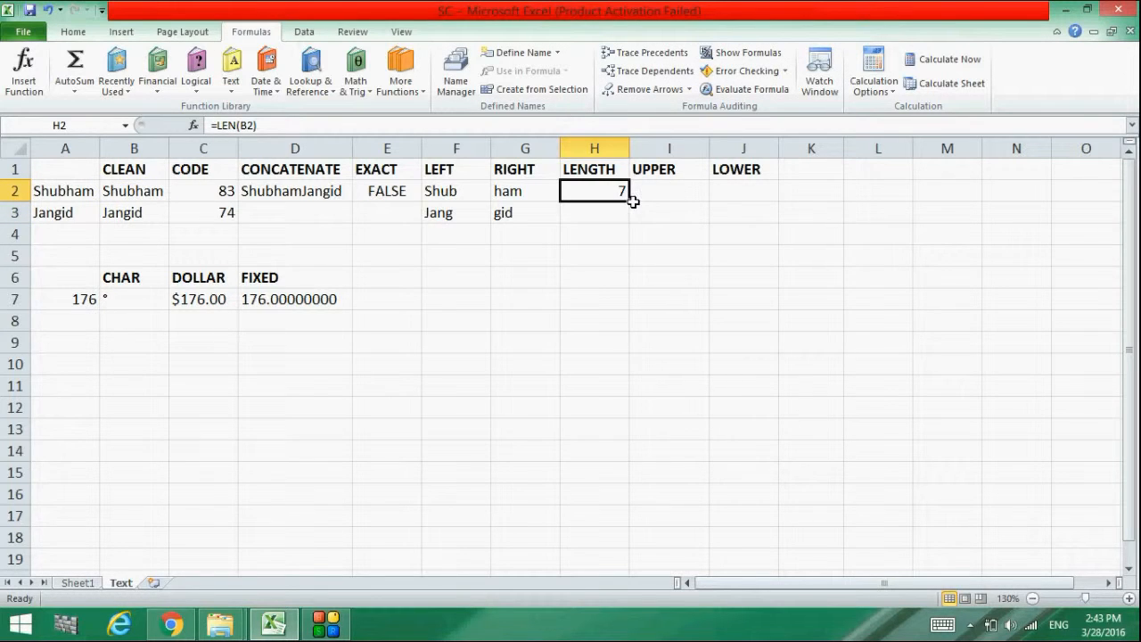
left_click_drag(631, 203, 630, 217)
left_click(667, 177)
left_click(667, 184)
left_click(378, 126)
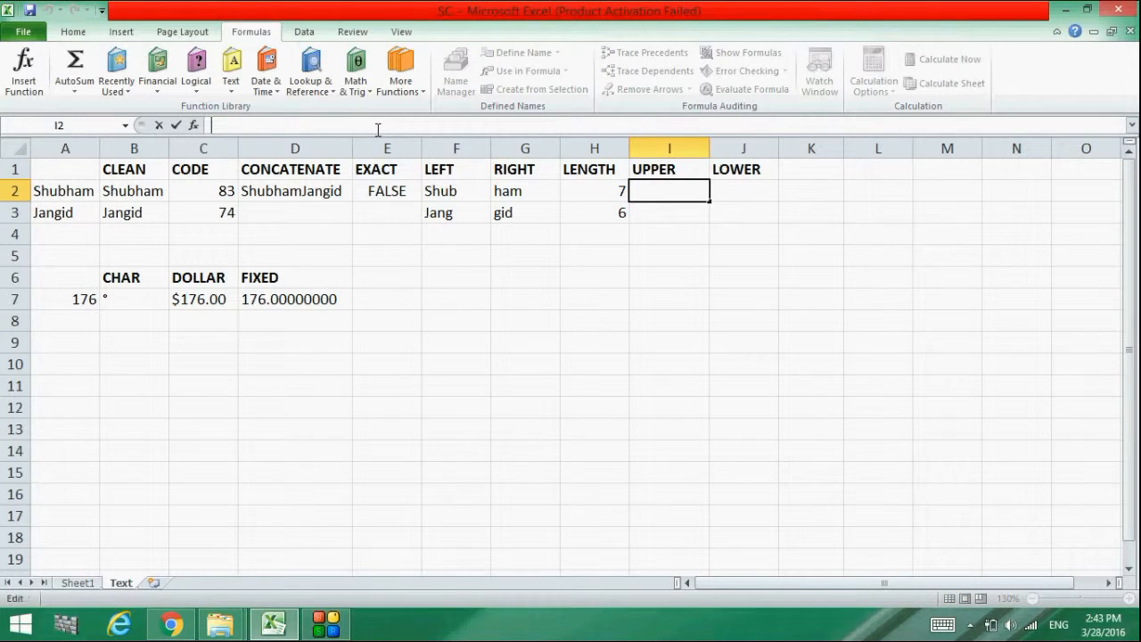
type("=uppe")
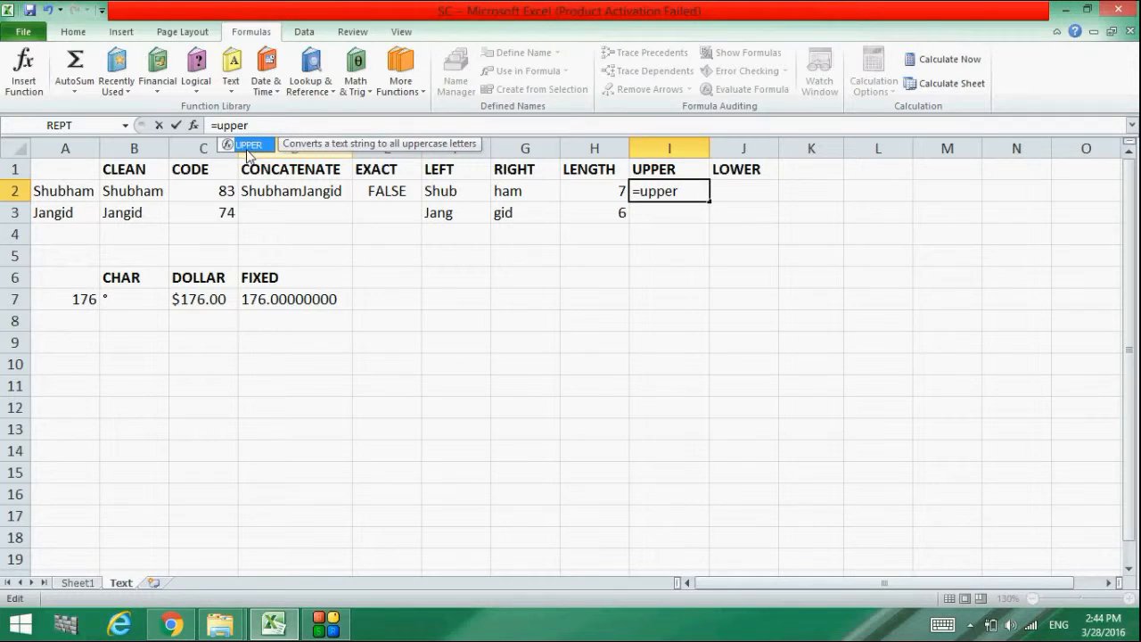
type("r")
double_click(249, 142)
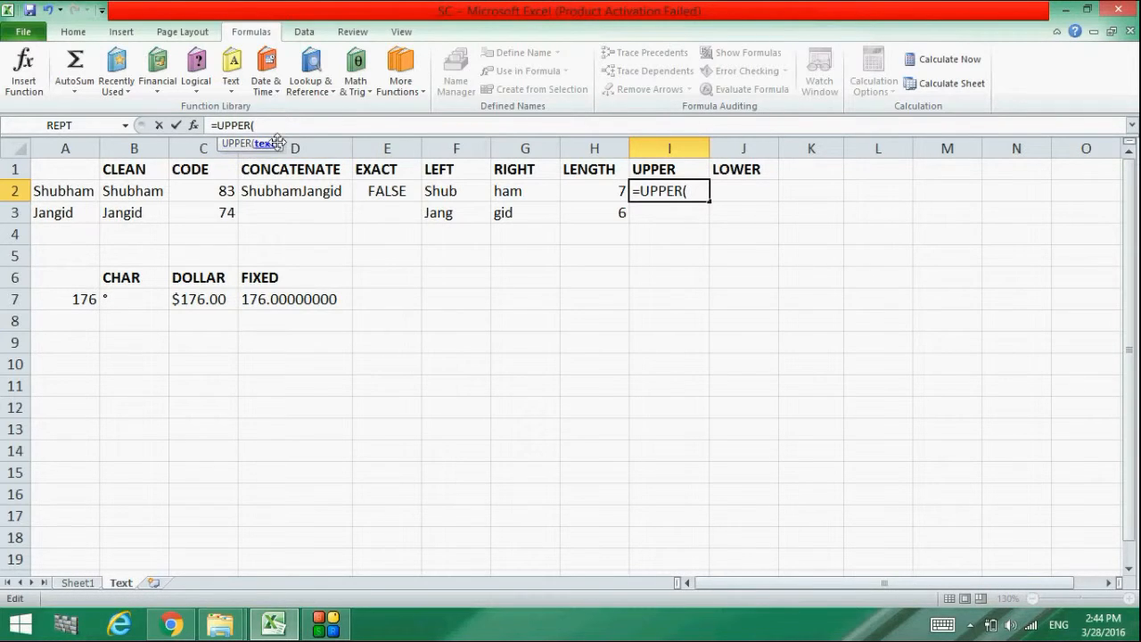
left_click(52, 192)
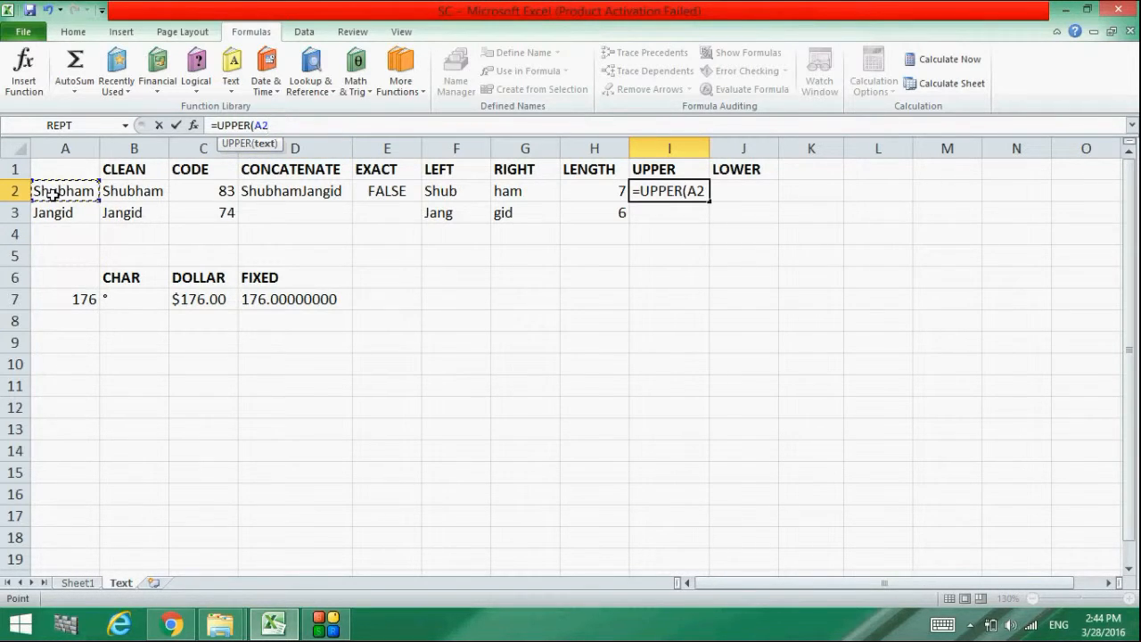
type(")")
key("Return")
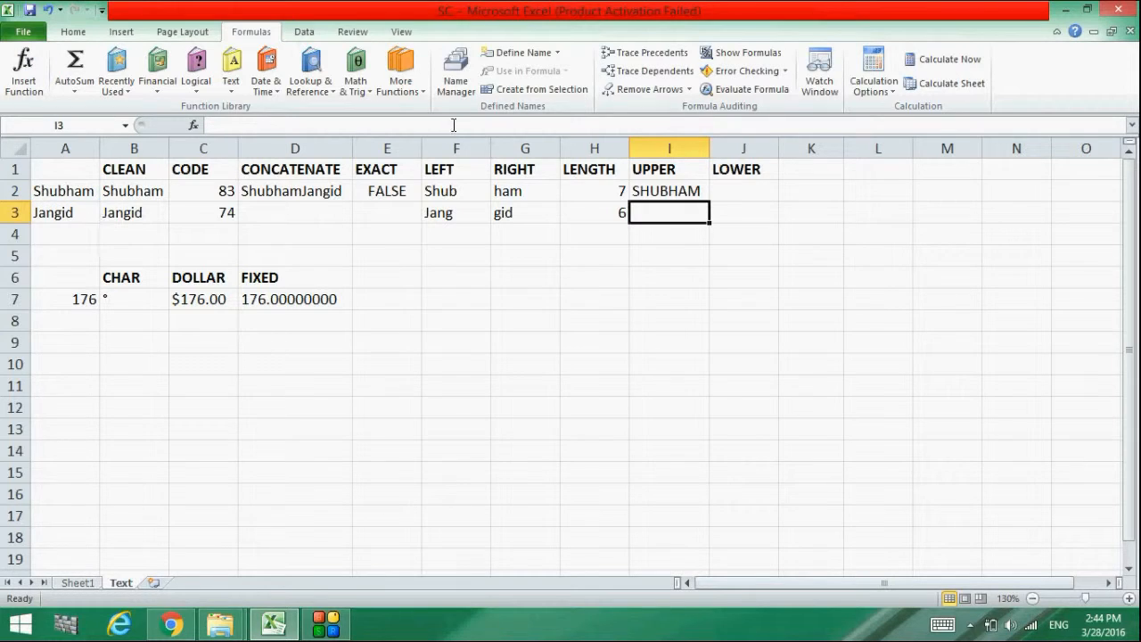
left_click(694, 188)
left_click_drag(711, 202, 719, 223)
double_click(744, 188)
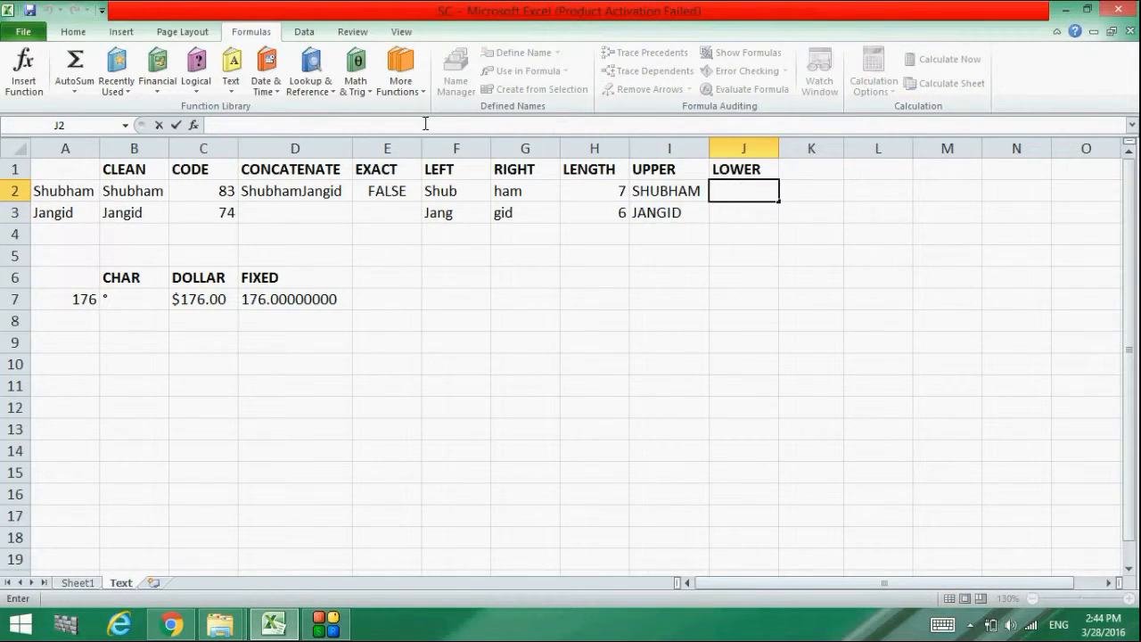
type("=lower")
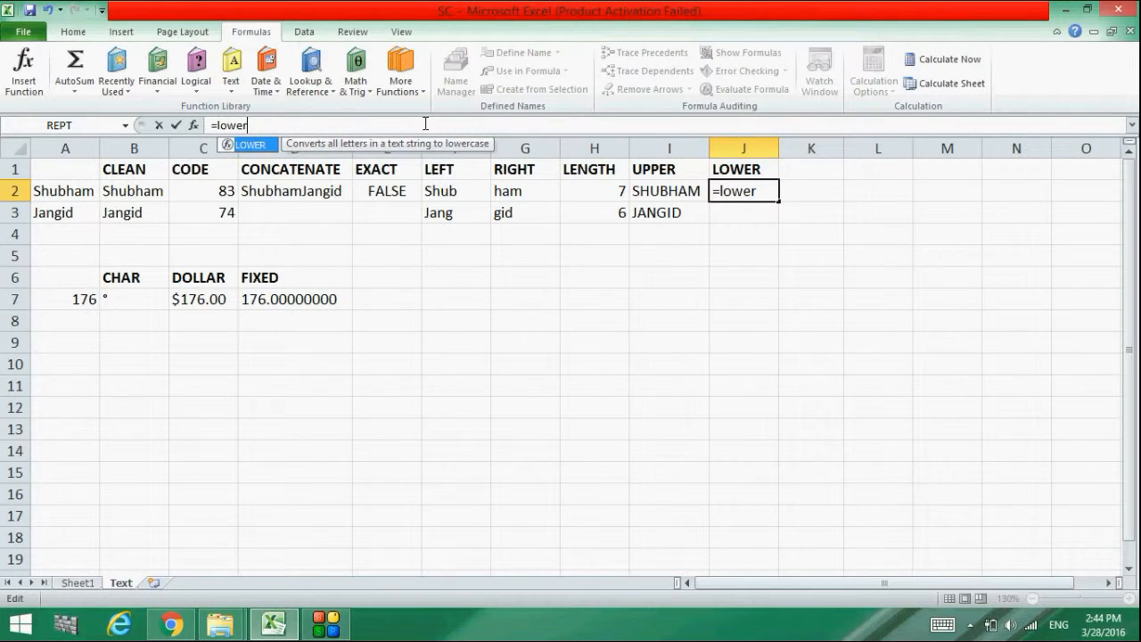
type("()")
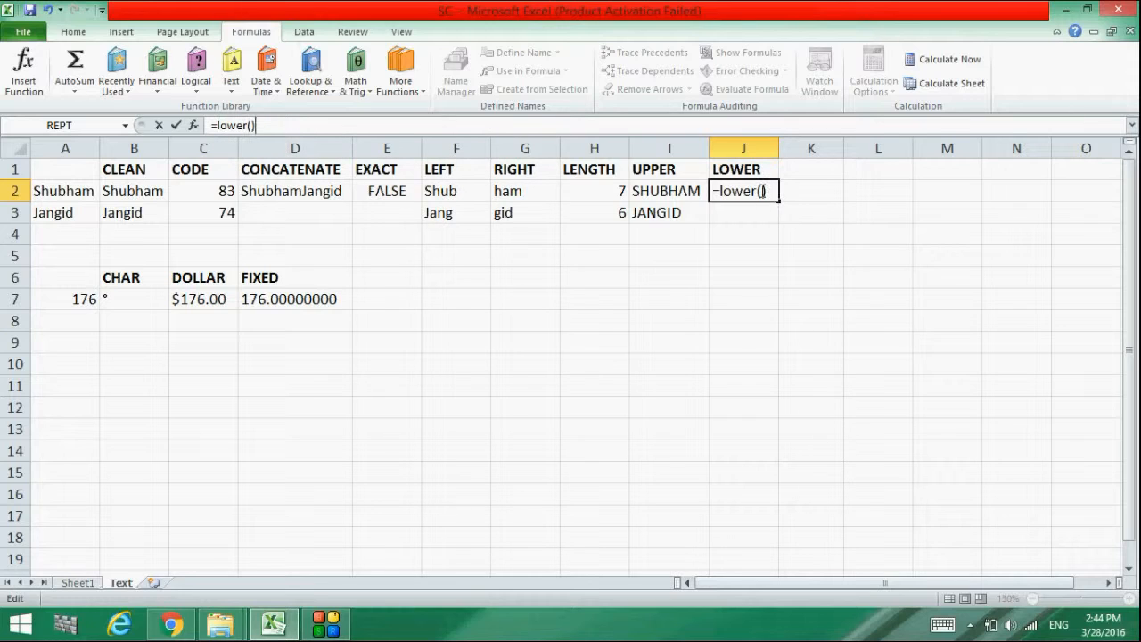
left_click(763, 191)
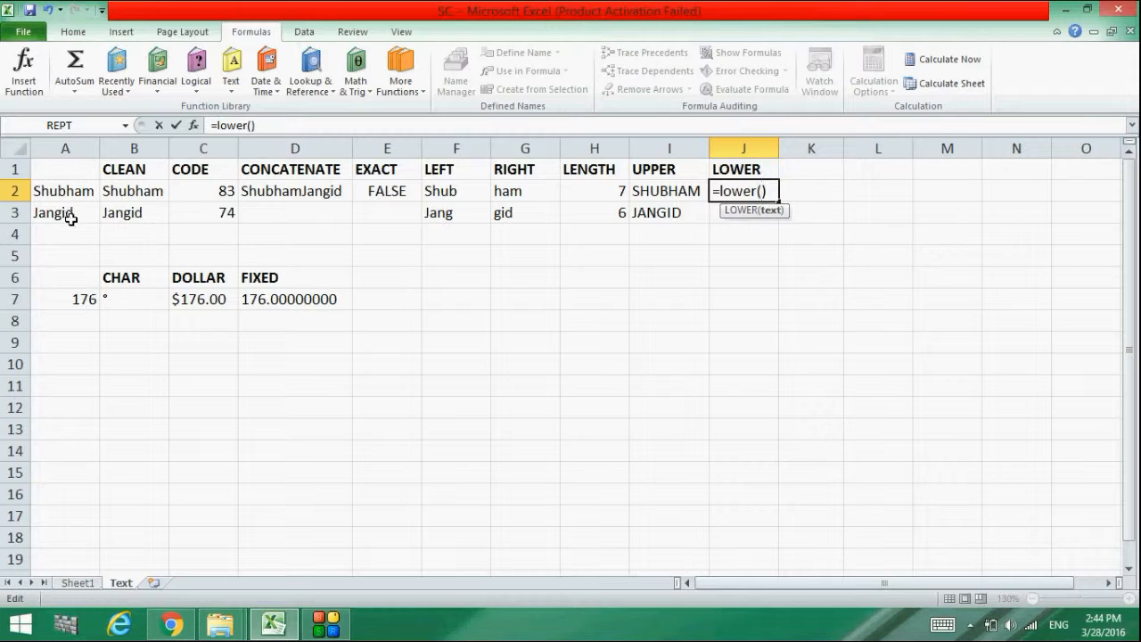
left_click(80, 193)
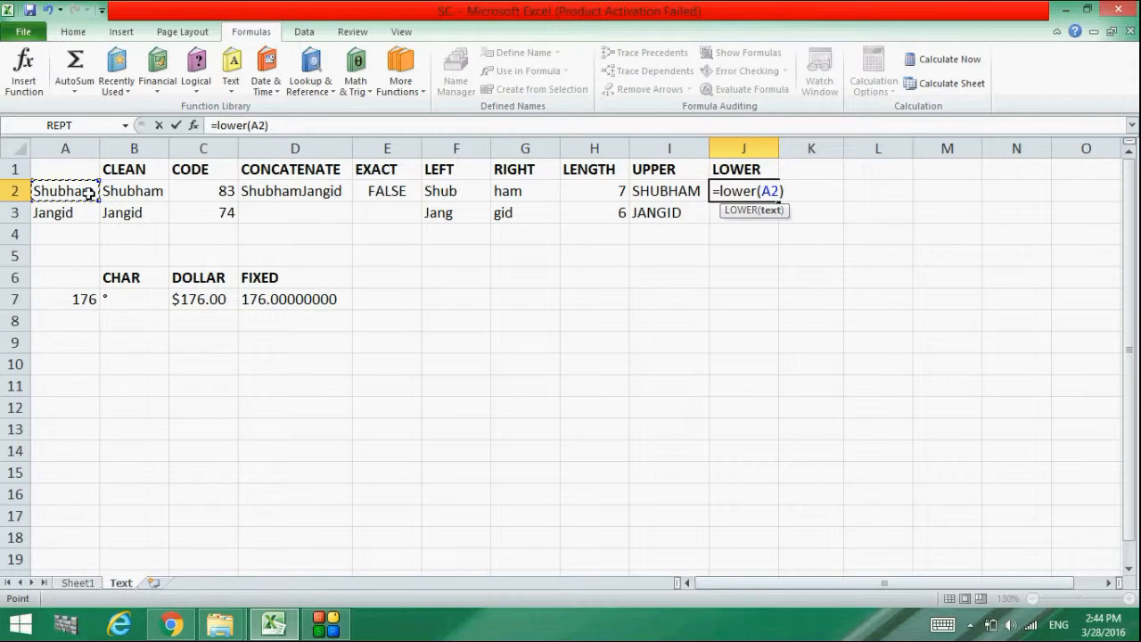
key("Return")
left_click(786, 191)
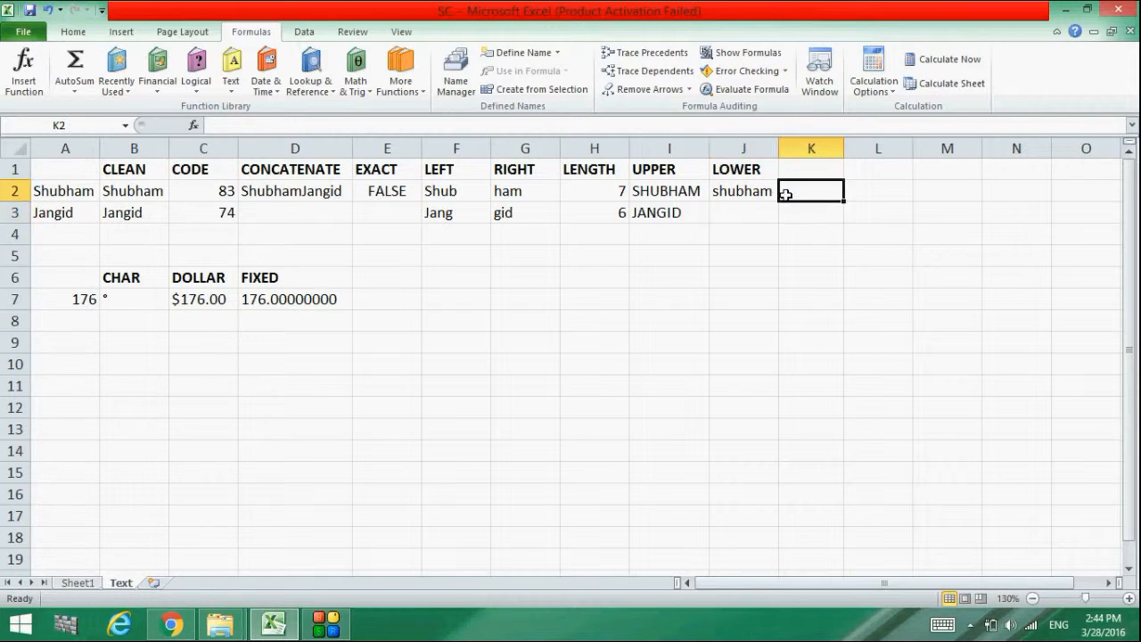
left_click(765, 190)
left_click_drag(777, 200, 776, 220)
left_click(837, 234)
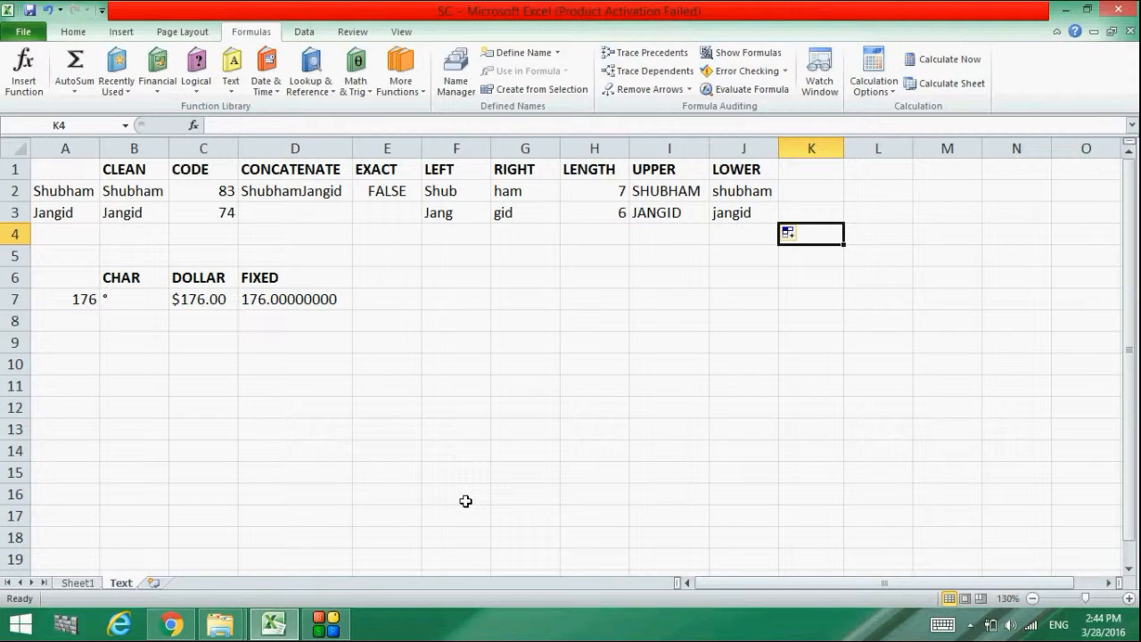
Stop the screen recording from the recorder window on the taskbar
left_click(327, 624)
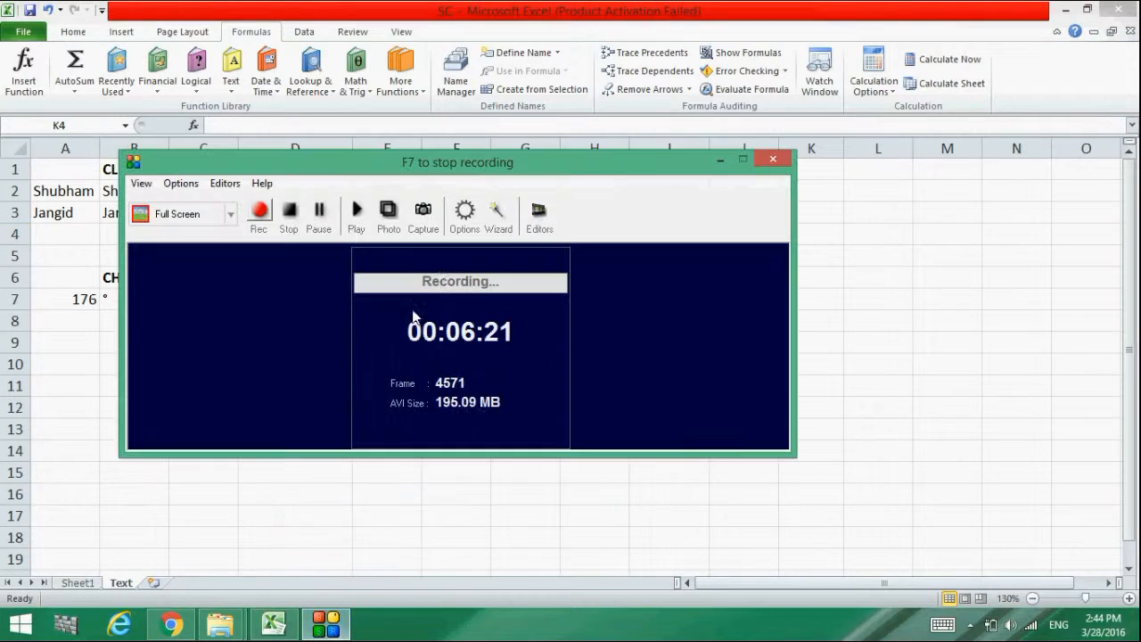
left_click(289, 212)
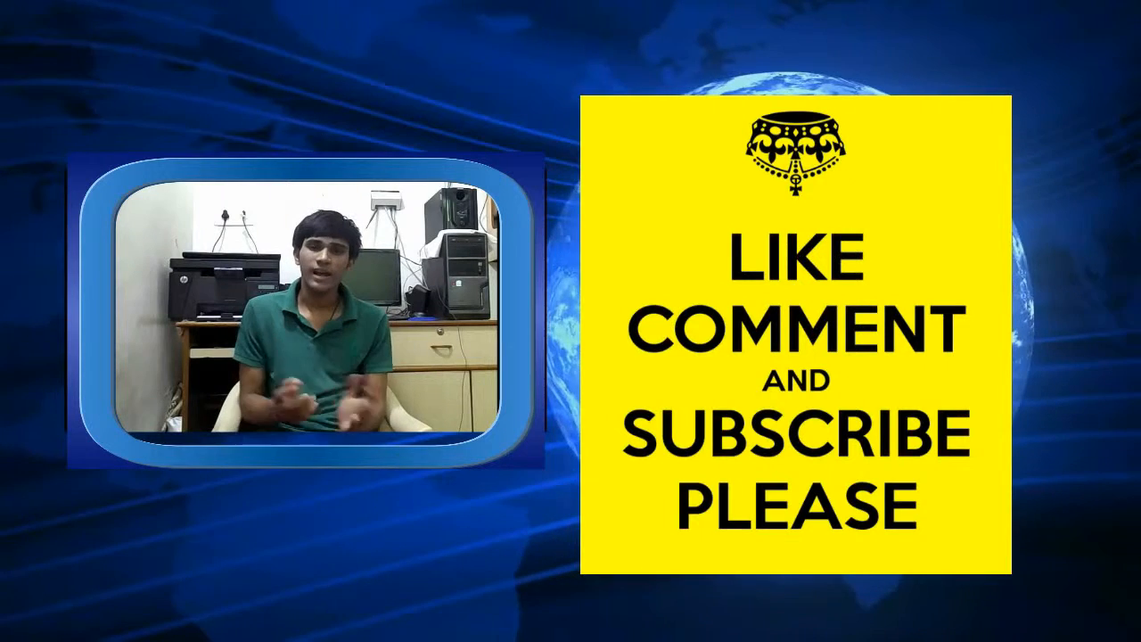